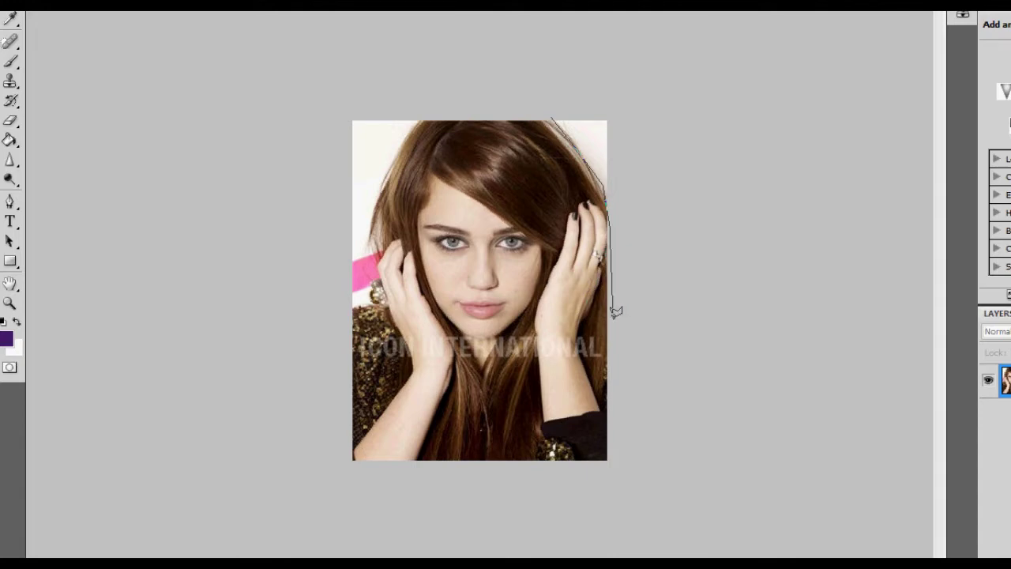
Close a Polygonal Lasso selection around the girl's head, hair and shoulders.
{"action": "left_click", "coordinate": [614, 485]}
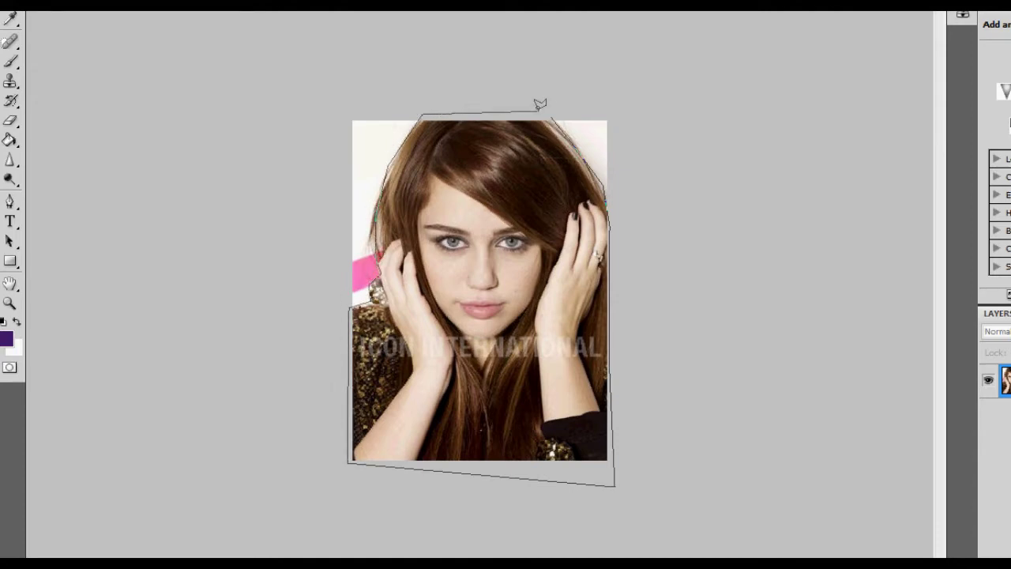
{"action": "left_click", "coordinate": [553, 111]}
{"action": "left_click", "coordinate": [95, 16]}
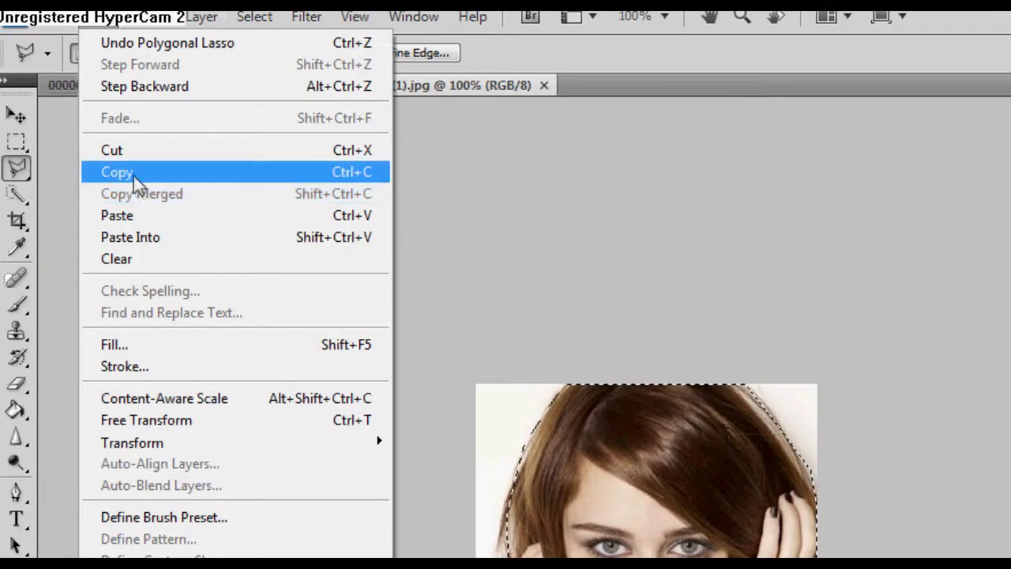
Copy the portrait selection and open Zebra_Print_Vector_by_extremerainbow.jpg from Pictures > Textures.
{"action": "left_click", "coordinate": [131, 173]}
{"action": "left_click", "coordinate": [55, 18]}
{"action": "left_click", "coordinate": [79, 63]}
{"action": "left_click", "coordinate": [289, 169]}
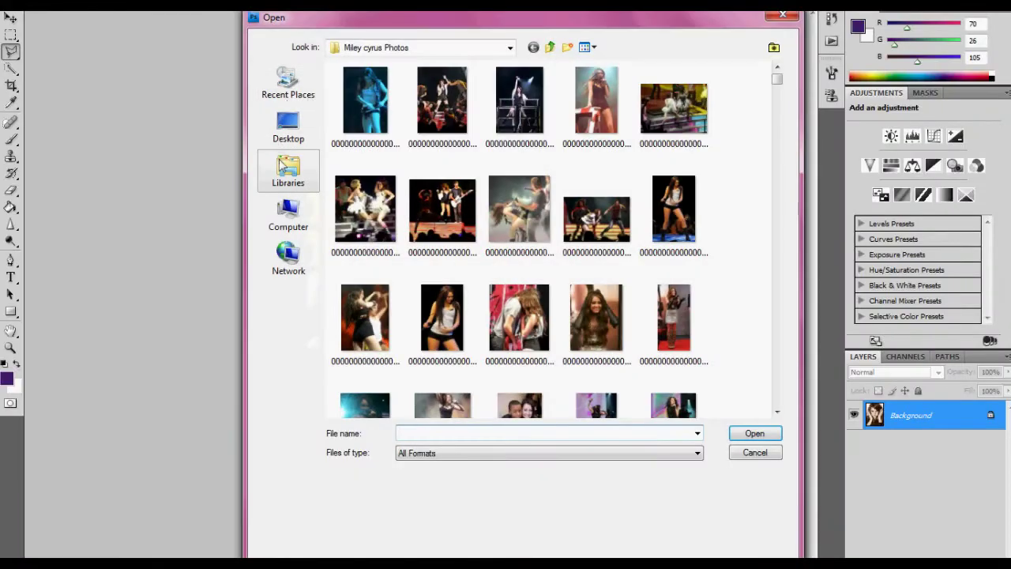
{"action": "double_click", "coordinate": [385, 117]}
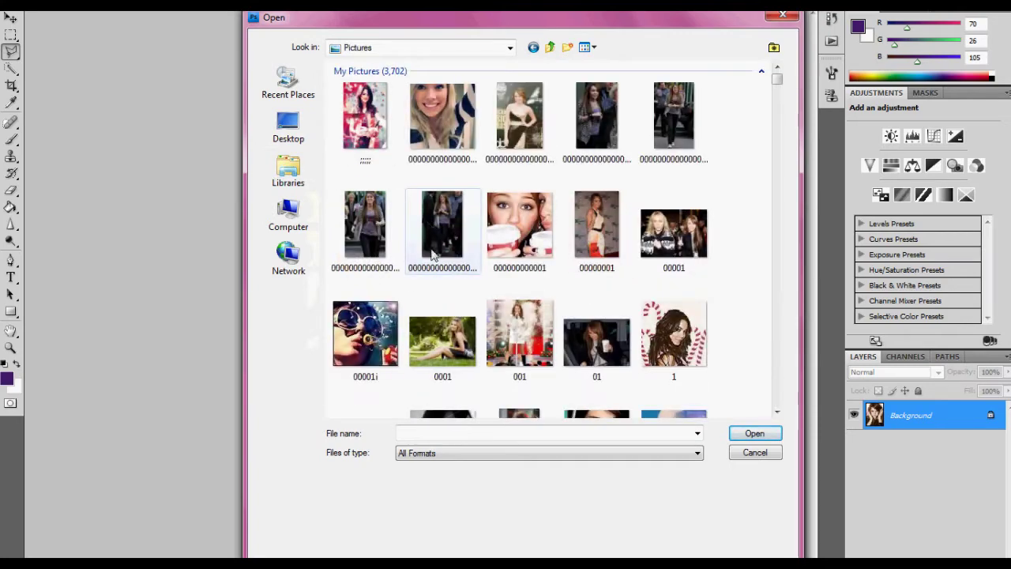
{"action": "double_click", "coordinate": [513, 340]}
{"action": "scroll", "coordinate": [490, 356], "scroll_direction": "down", "scroll_amount": 5}
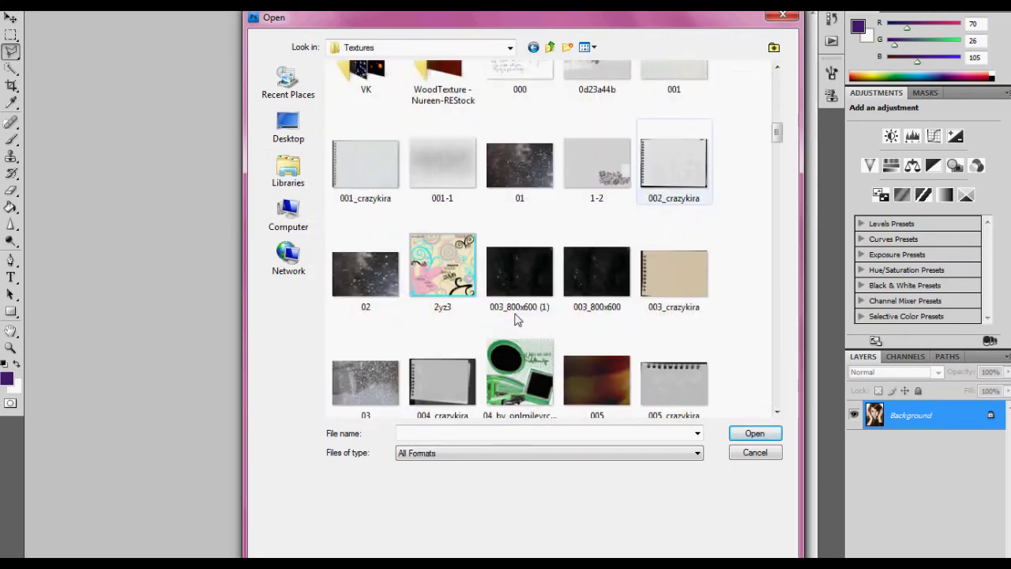
{"action": "left_click_drag", "start_coordinate": [778, 135], "coordinate": [774, 409]}
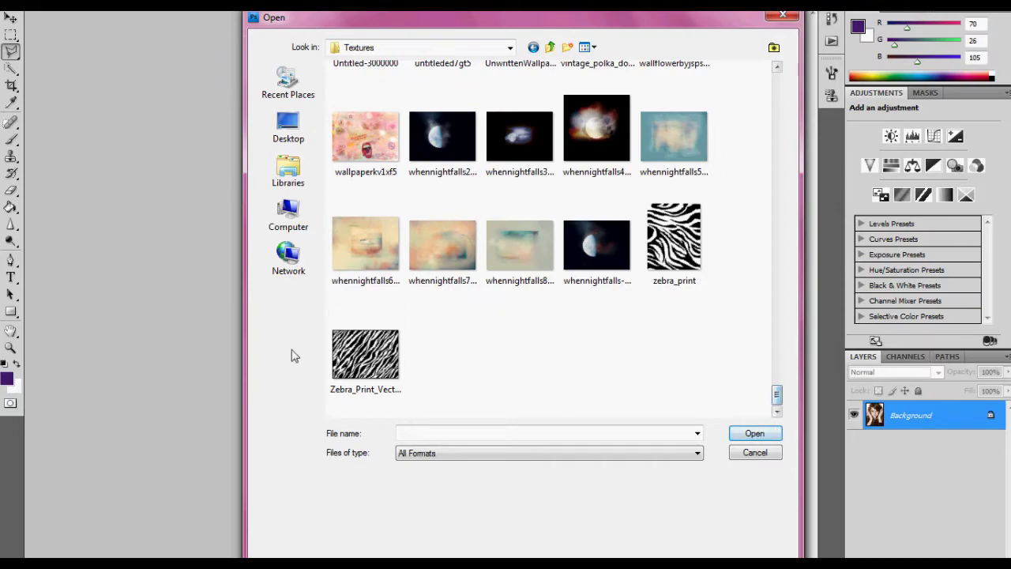
{"action": "left_click", "coordinate": [356, 355]}
{"action": "left_click", "coordinate": [754, 433]}
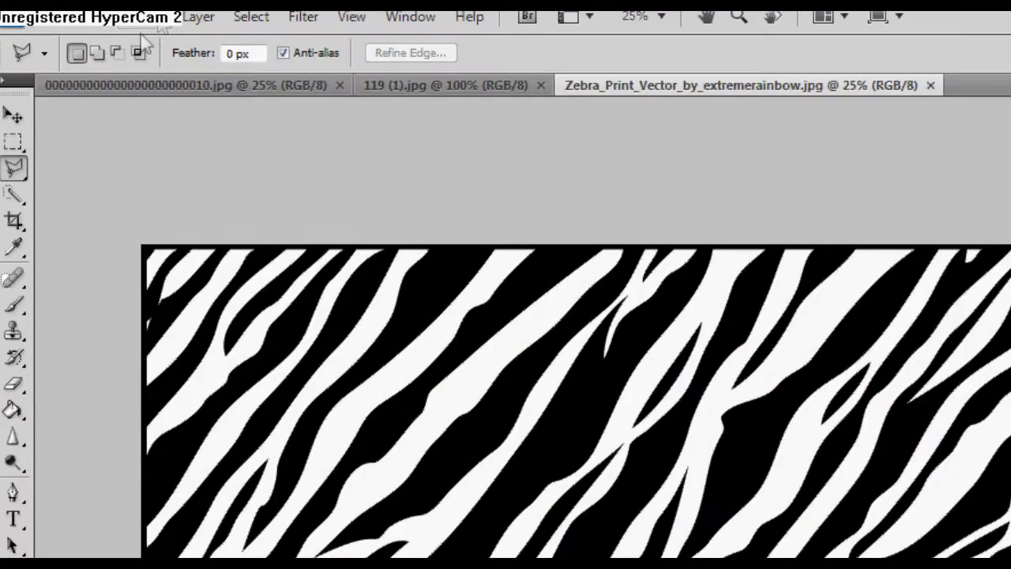
{"action": "left_click", "coordinate": [157, 16]}
Check the zebra image's size and view it at 100% zoom.
{"action": "left_click", "coordinate": [180, 176]}
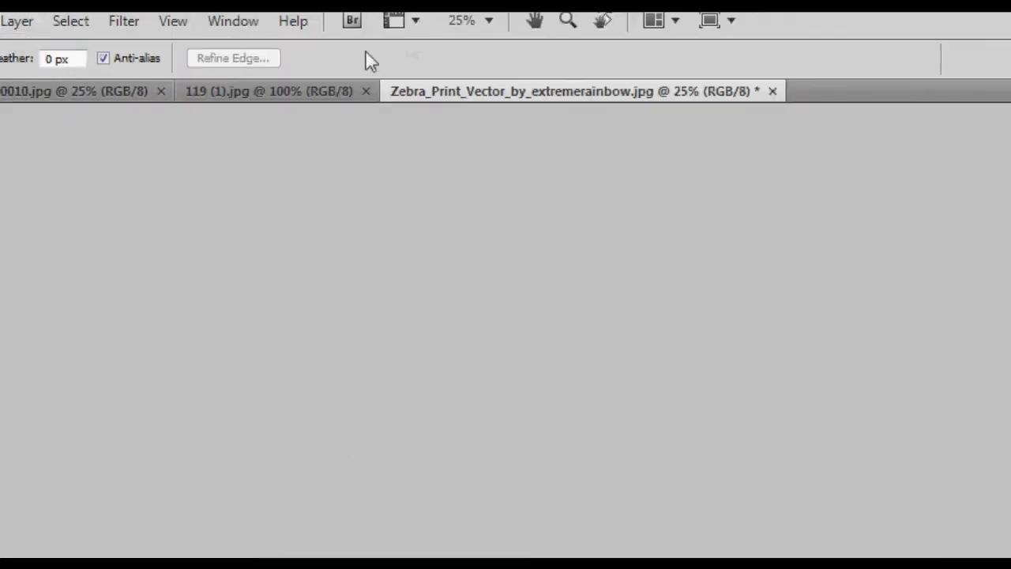
{"action": "left_click", "coordinate": [482, 21]}
{"action": "left_click", "coordinate": [485, 102]}
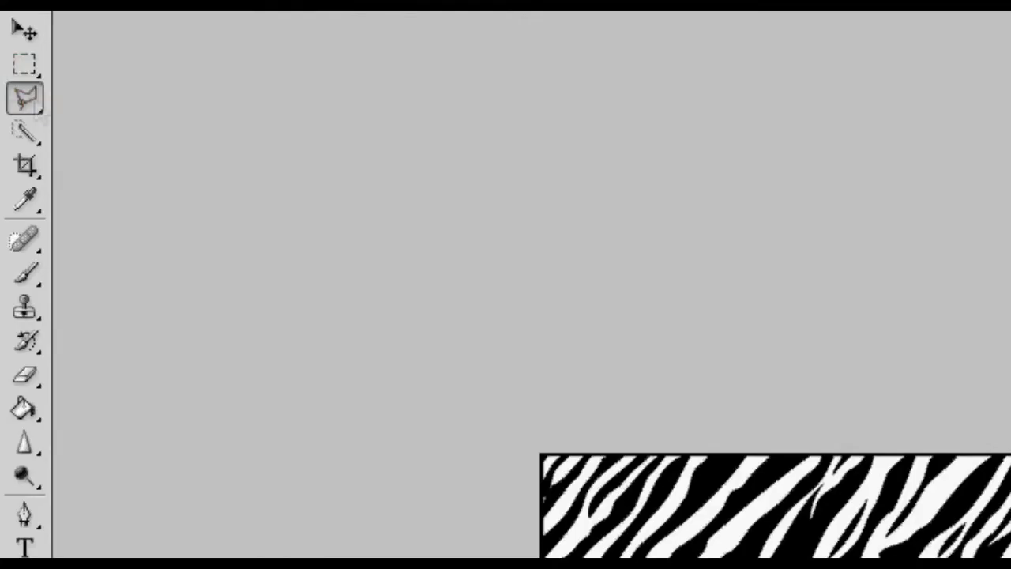
Copy a rectangular marquee patch from the zebra print's upper-left area.
{"action": "left_click", "coordinate": [24, 64]}
{"action": "mouse_move", "coordinate": [303, 118]}
{"action": "left_mouse_down"}
{"action": "mouse_move", "coordinate": [608, 385]}
{"action": "mouse_move", "coordinate": [536, 347]}
{"action": "left_mouse_up"}
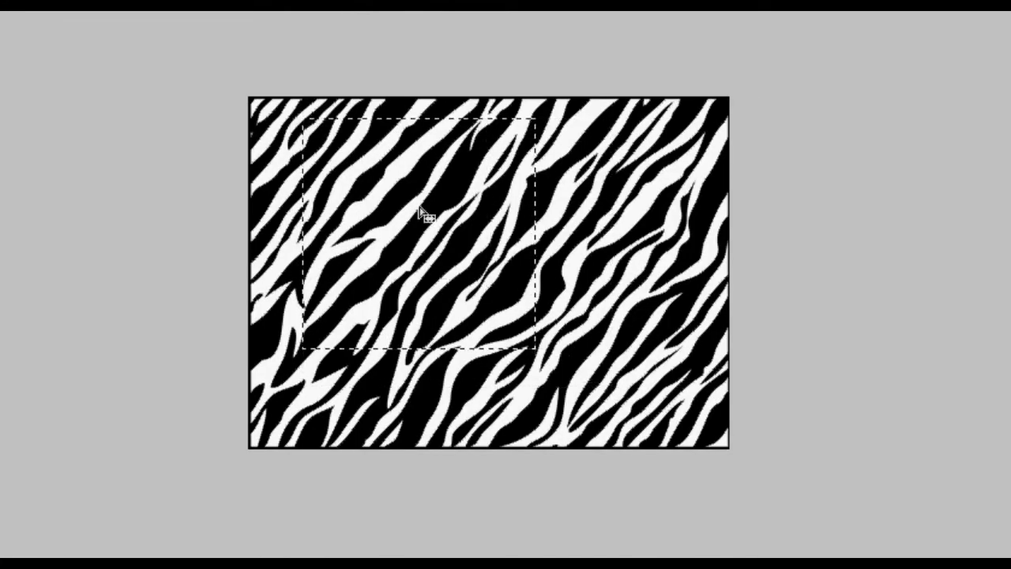
{"action": "left_click", "coordinate": [108, 13]}
{"action": "left_click", "coordinate": [174, 185]}
{"action": "left_click", "coordinate": [65, 14]}
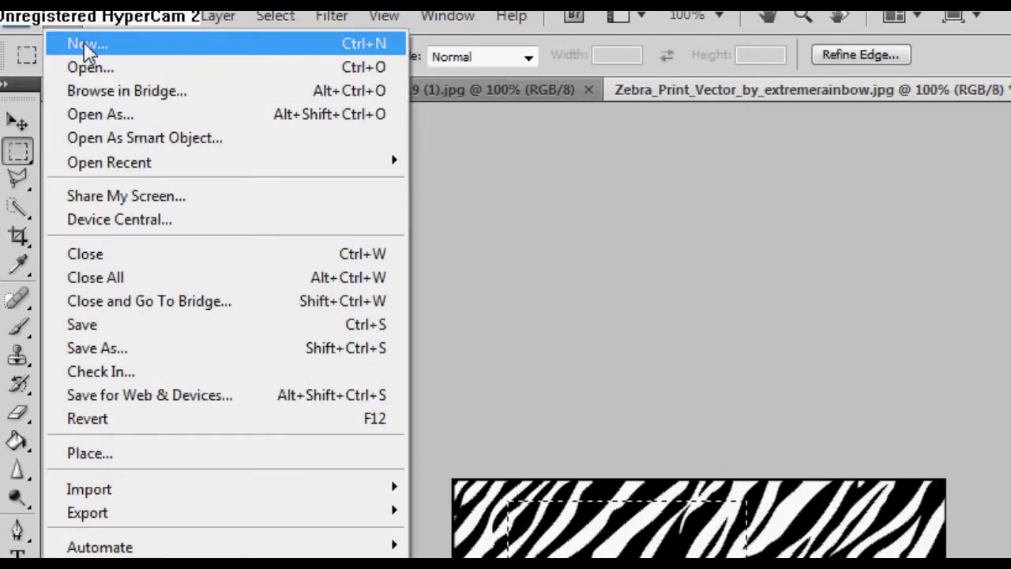
Create a new 100×100 pixel document.
{"action": "left_click", "coordinate": [86, 43]}
{"action": "double_click", "coordinate": [492, 248]}
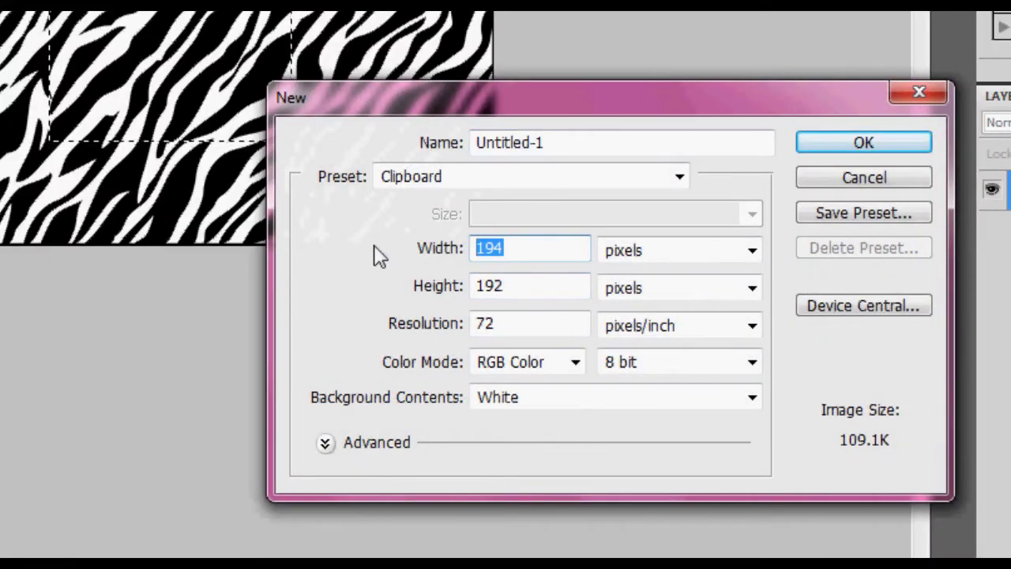
{"action": "type", "text": "100"}
{"action": "key", "text": "Tab"}
{"action": "type", "text": "100"}
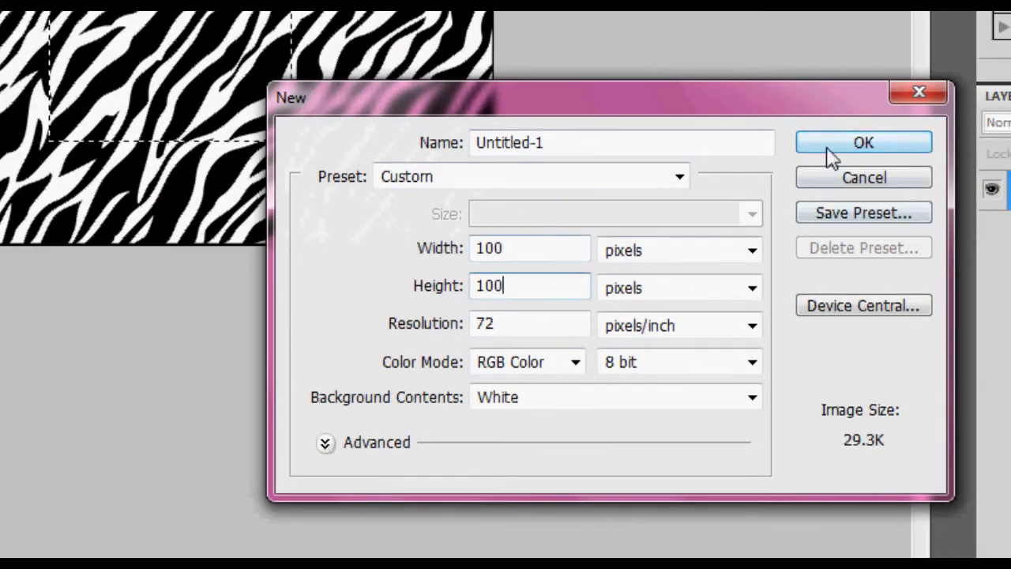
{"action": "left_click", "coordinate": [833, 146]}
Paste the zebra patch and scale it to fill the canvas.
{"action": "left_click", "coordinate": [111, 14]}
{"action": "left_click", "coordinate": [217, 282]}
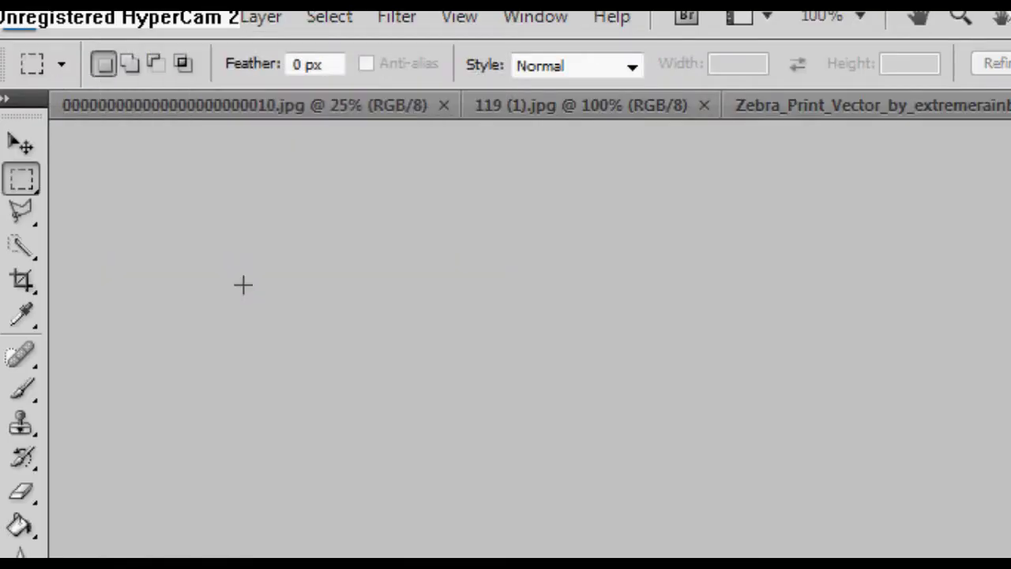
{"action": "left_click", "coordinate": [110, 14]}
{"action": "mouse_move", "coordinate": [145, 482]}
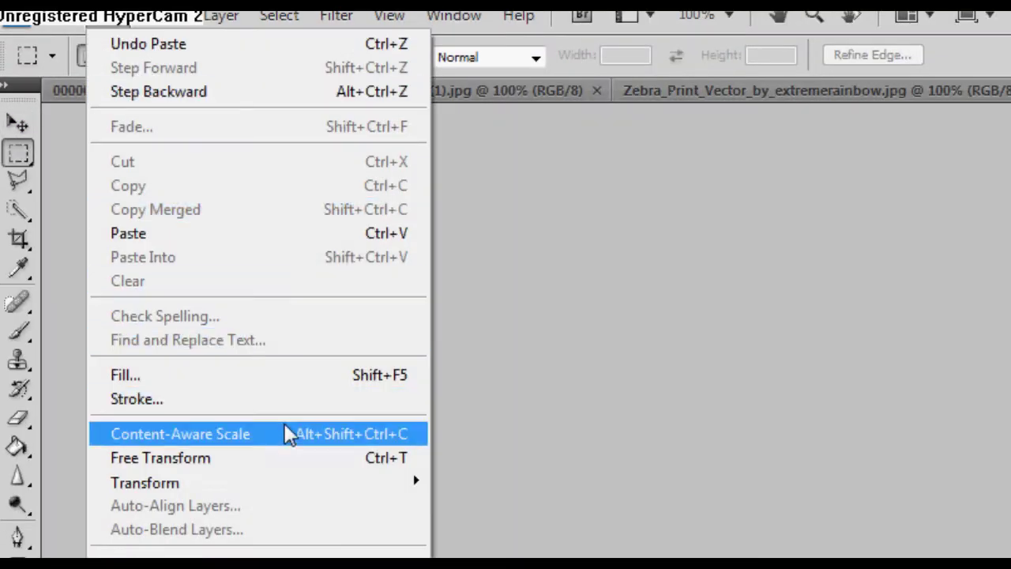
{"action": "left_click", "coordinate": [474, 518]}
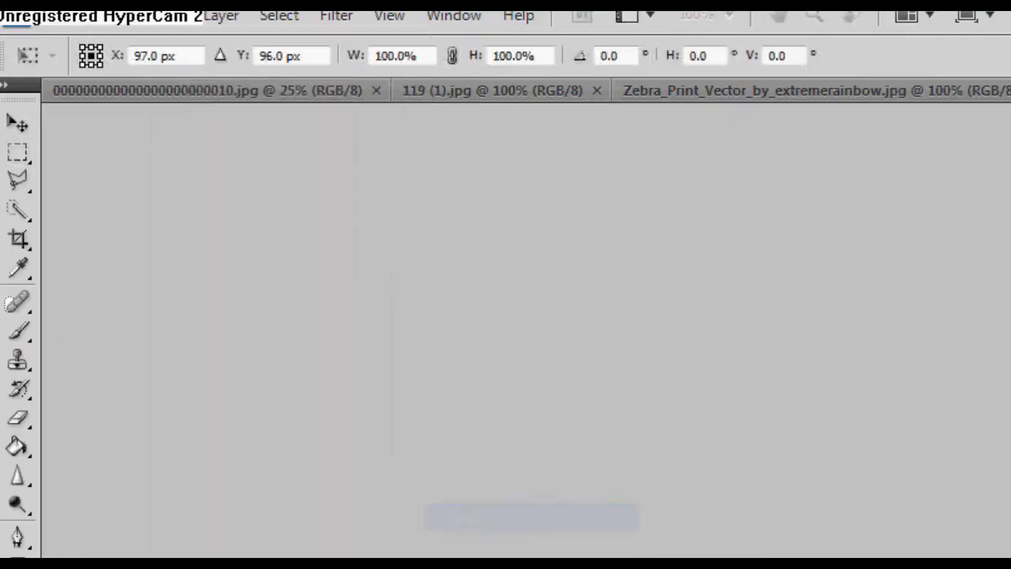
{"action": "left_click_drag", "start_coordinate": [431, 401], "coordinate": [388, 353]}
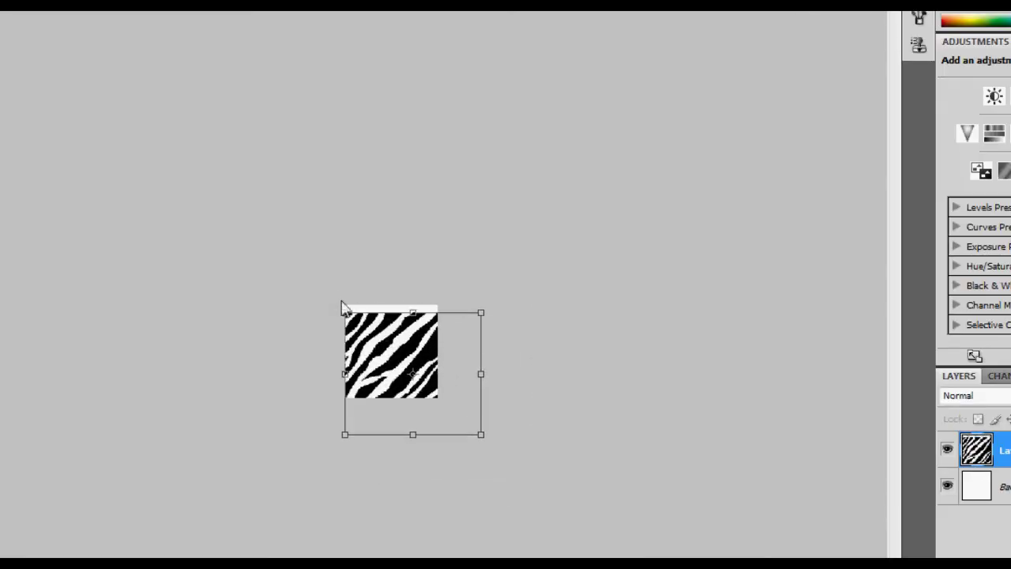
{"action": "left_click_drag", "start_coordinate": [337, 307], "coordinate": [364, 336]}
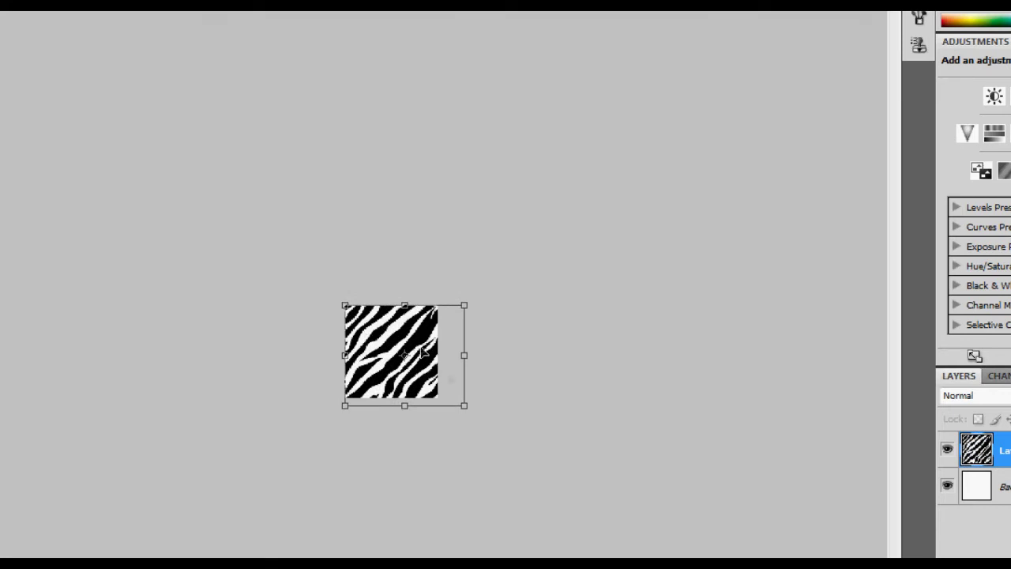
{"action": "left_click_drag", "start_coordinate": [463, 404], "coordinate": [439, 395]}
{"action": "key", "text": "Return"}
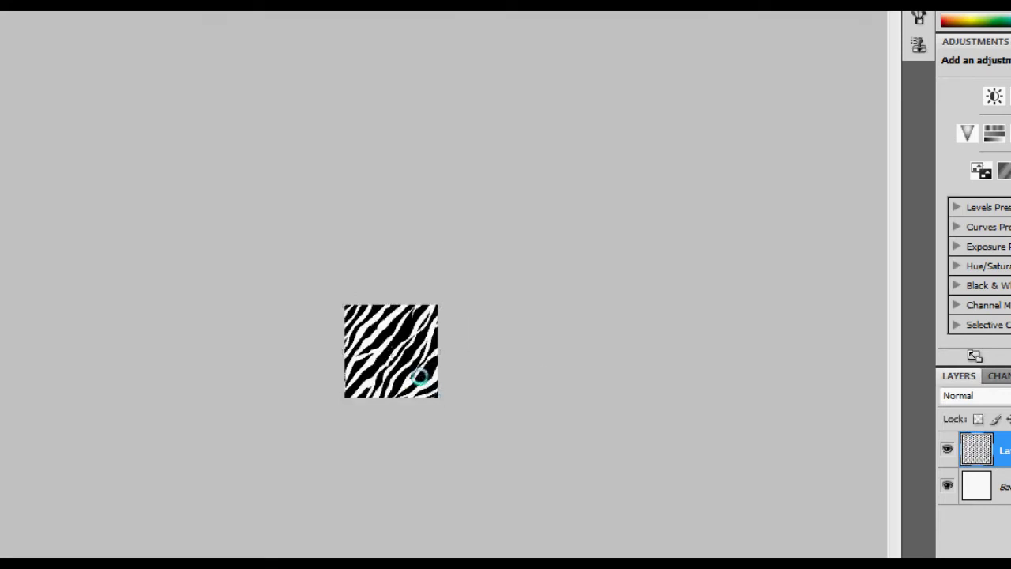
Switch to the 119 (1).jpg portrait document and copy the girl cut-out.
{"action": "key", "text": "v"}
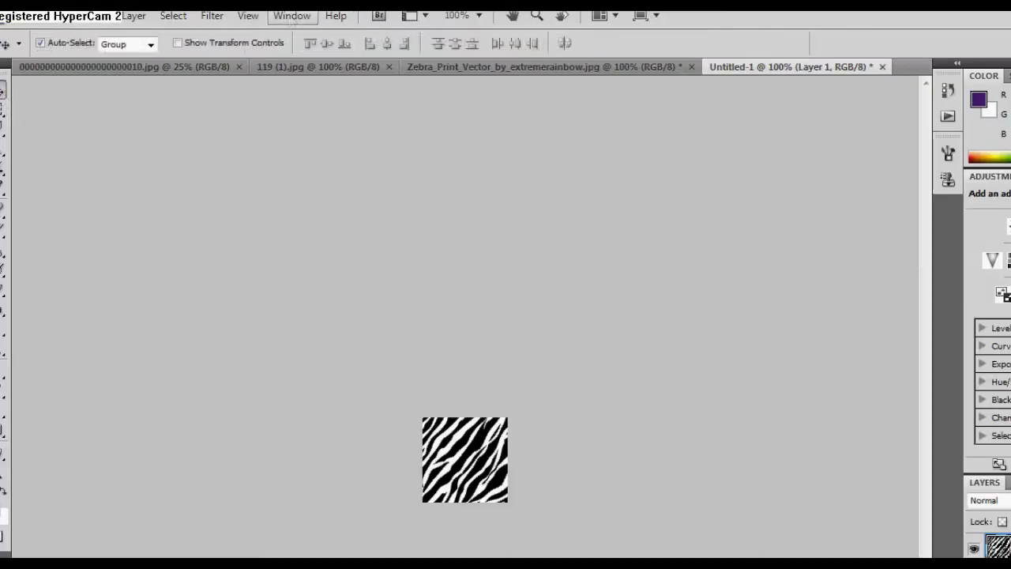
{"action": "left_click", "coordinate": [292, 16]}
{"action": "left_click", "coordinate": [368, 519]}
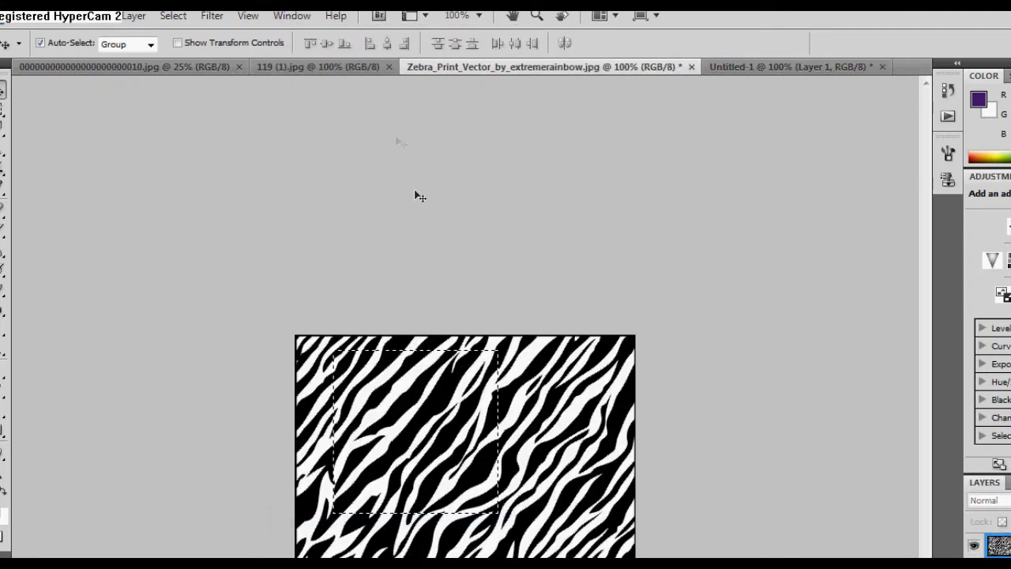
{"action": "left_click", "coordinate": [291, 16]}
{"action": "left_click", "coordinate": [312, 504]}
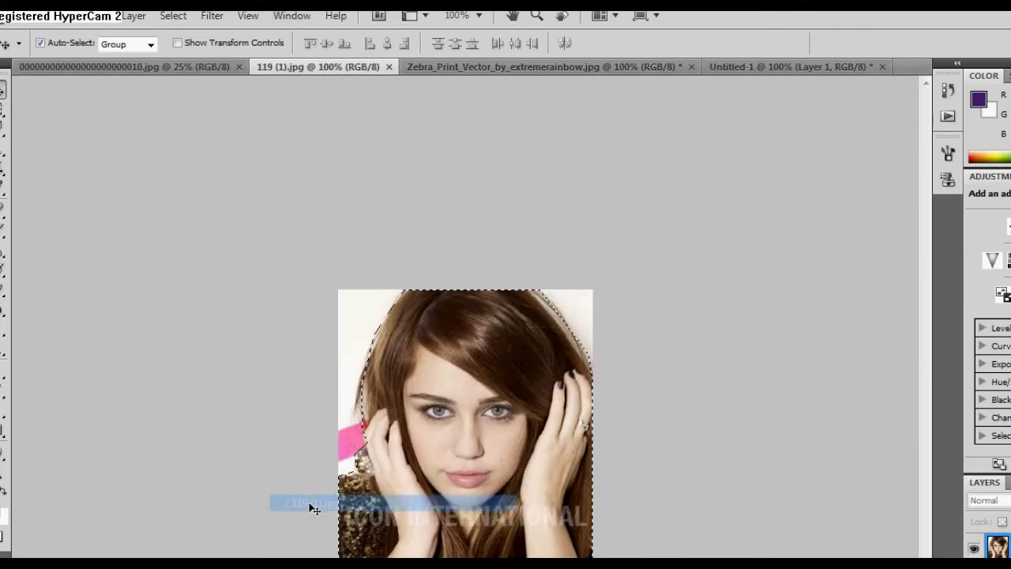
{"action": "left_click", "coordinate": [143, 21]}
{"action": "left_click", "coordinate": [166, 243]}
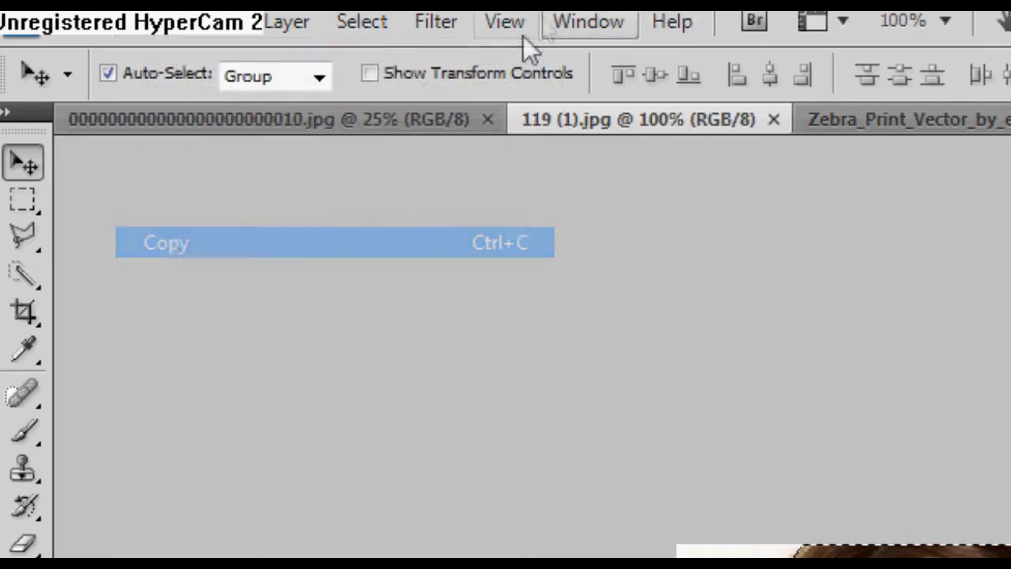
Paste the girl cut-out into Untitled-1 and begin scaling it.
{"action": "left_click", "coordinate": [588, 21]}
{"action": "left_click", "coordinate": [344, 535]}
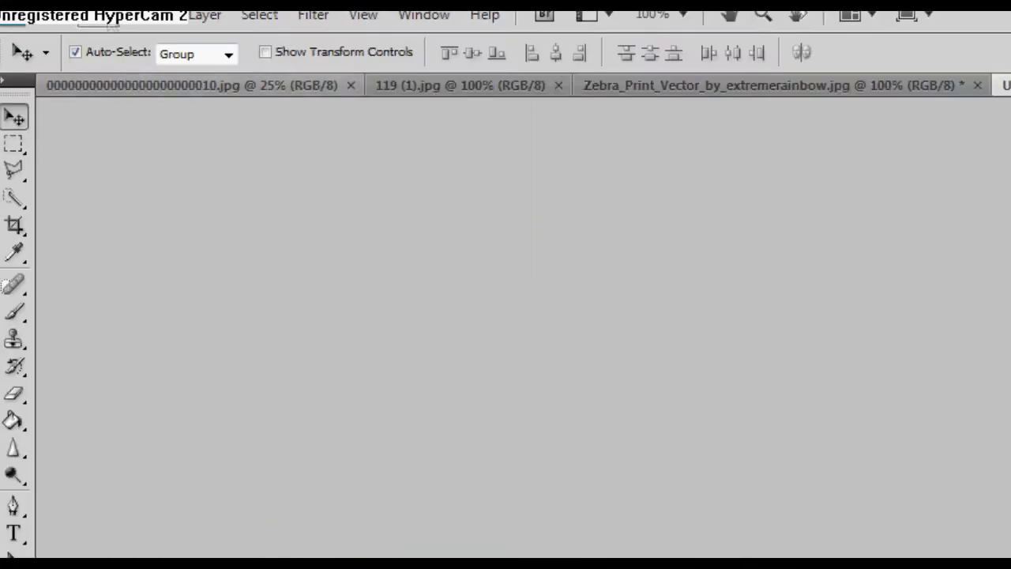
{"action": "left_click", "coordinate": [69, 17]}
{"action": "left_click", "coordinate": [174, 223]}
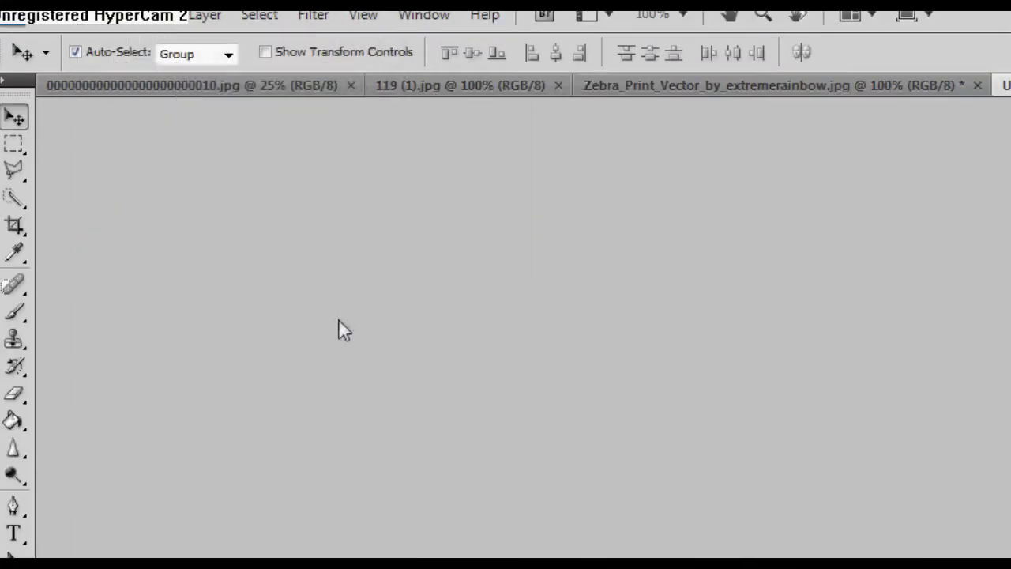
{"action": "left_click", "coordinate": [103, 17]}
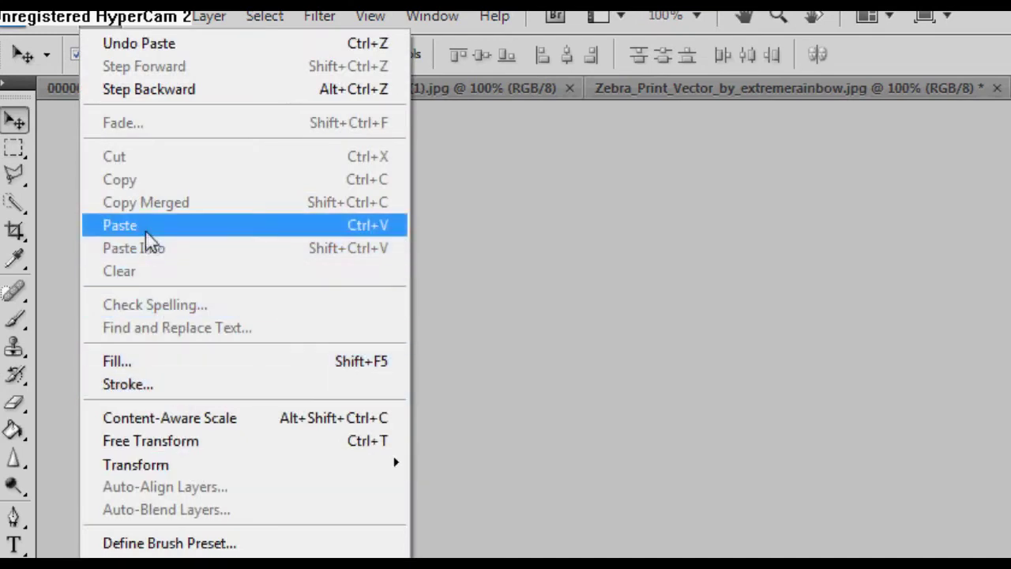
{"action": "mouse_move", "coordinate": [136, 465]}
{"action": "left_click", "coordinate": [429, 498]}
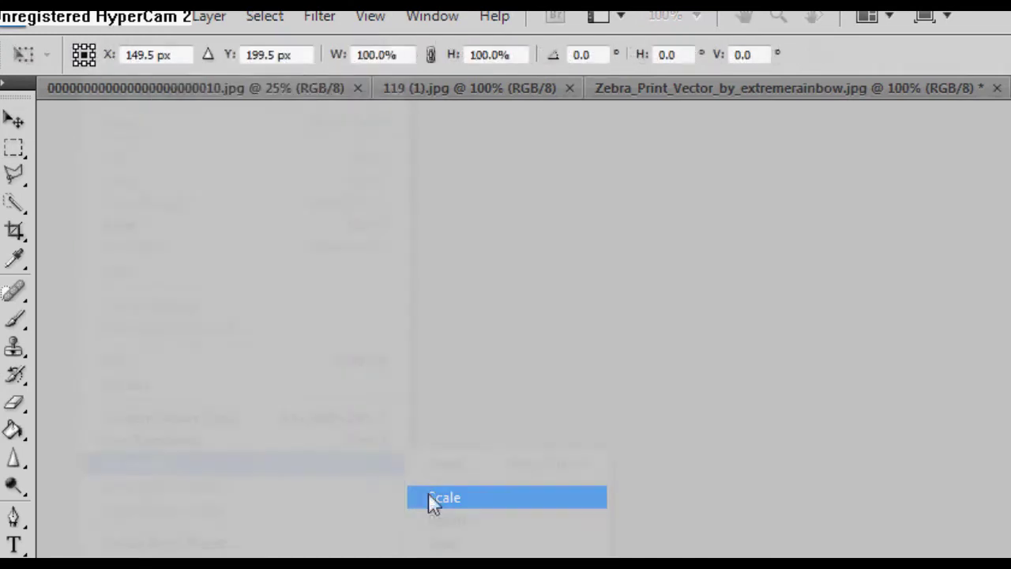
{"action": "left_click_drag", "start_coordinate": [353, 316], "coordinate": [347, 311]}
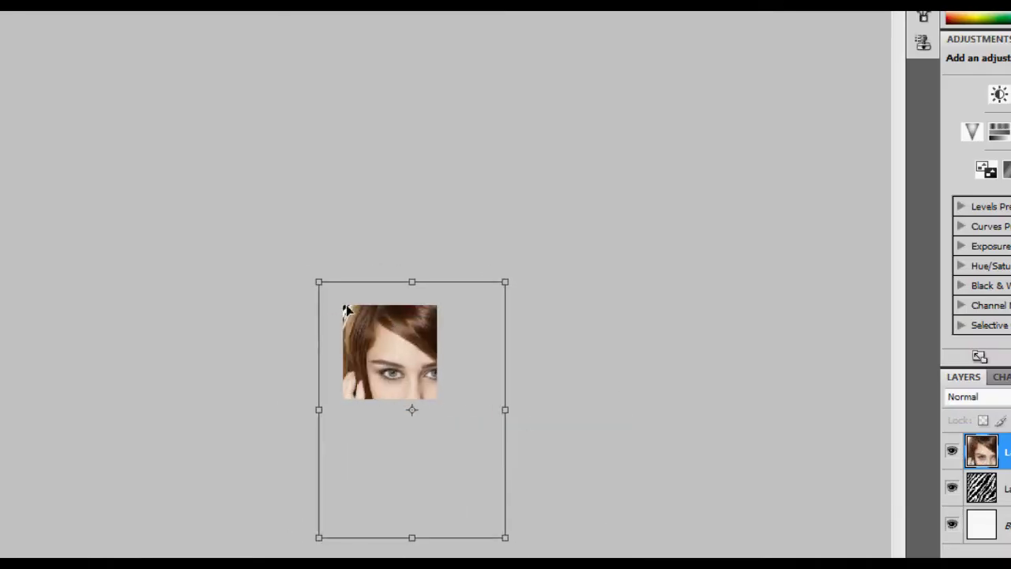
Shrink the pasted portrait with Free Transform corner handles to fit the 100×100 zebra icon.
{"action": "mouse_move", "coordinate": [313, 279]}
{"action": "left_mouse_down"}
{"action": "mouse_move", "coordinate": [417, 416]}
{"action": "mouse_move", "coordinate": [344, 307]}
{"action": "mouse_move", "coordinate": [371, 321]}
{"action": "mouse_move", "coordinate": [318, 264]}
{"action": "mouse_move", "coordinate": [380, 335]}
{"action": "left_mouse_up"}
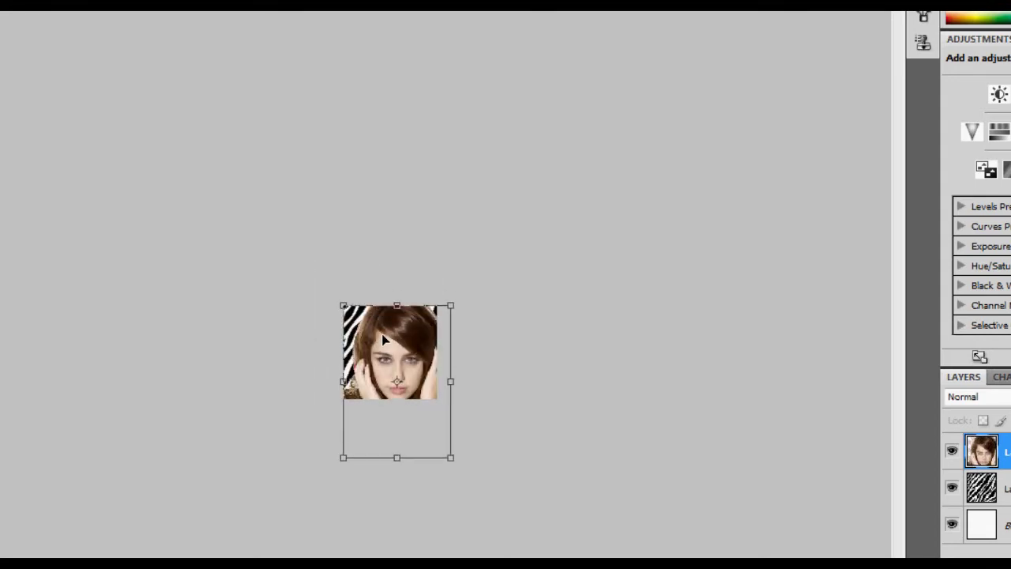
{"action": "left_click_drag", "start_coordinate": [342, 307], "coordinate": [336, 291]}
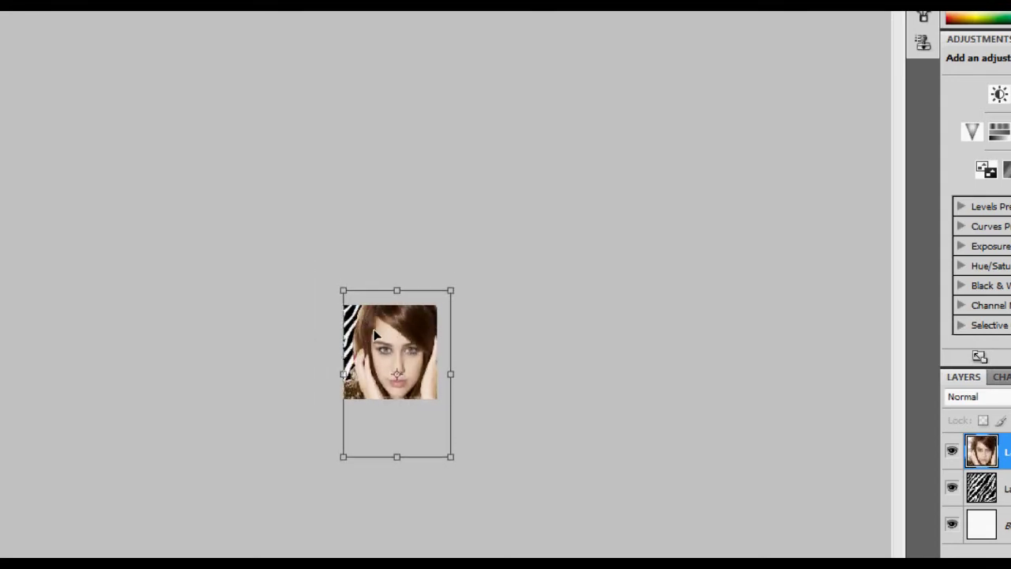
{"action": "mouse_move", "coordinate": [449, 451]}
{"action": "left_mouse_down"}
{"action": "mouse_move", "coordinate": [436, 442]}
{"action": "mouse_move", "coordinate": [435, 413]}
{"action": "mouse_move", "coordinate": [429, 419]}
{"action": "mouse_move", "coordinate": [414, 395]}
{"action": "mouse_move", "coordinate": [440, 427]}
{"action": "mouse_move", "coordinate": [423, 431]}
{"action": "mouse_move", "coordinate": [434, 429]}
{"action": "left_mouse_up"}
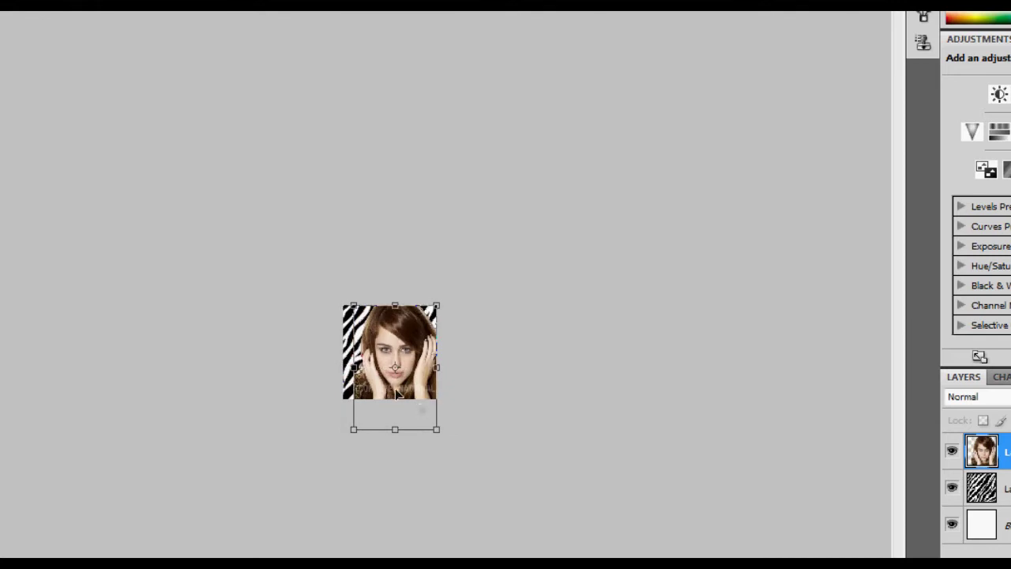
{"action": "mouse_move", "coordinate": [436, 429]}
{"action": "left_mouse_down"}
{"action": "mouse_move", "coordinate": [439, 440]}
{"action": "mouse_move", "coordinate": [425, 404]}
{"action": "left_mouse_up"}
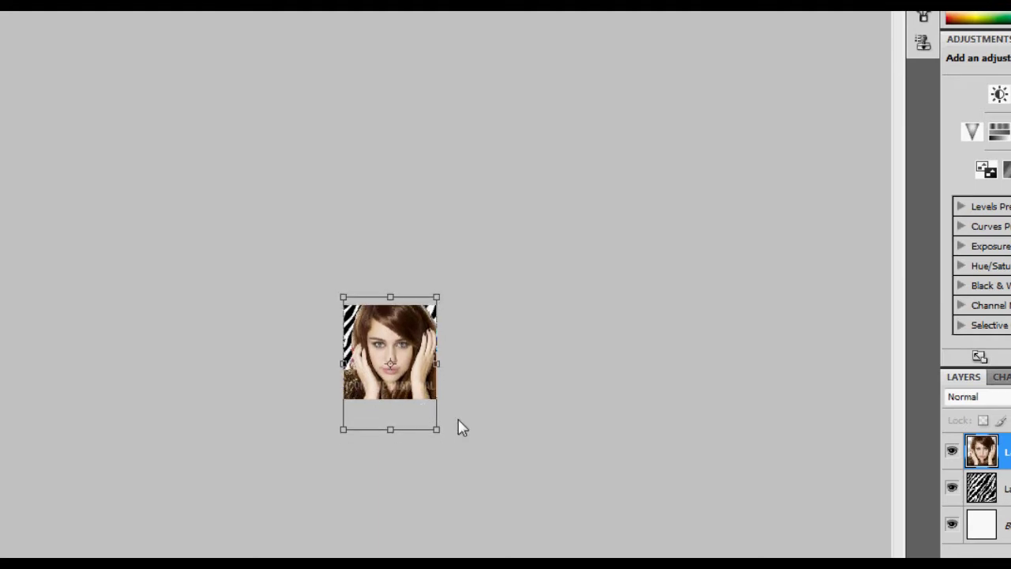
{"action": "key", "text": "Return"}
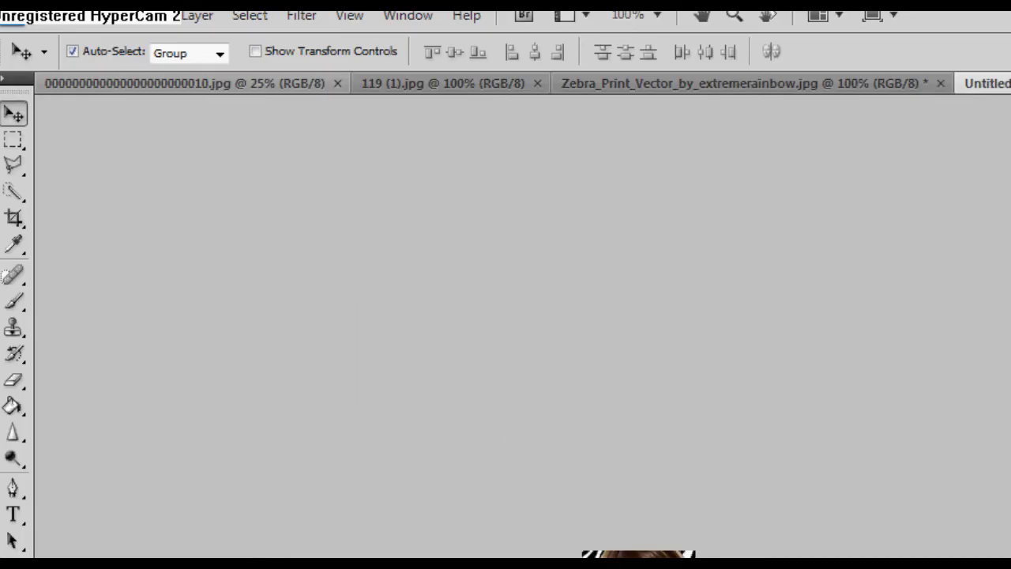
Apply Brightness/Contrast to the portrait, brightness about 77 and contrast about 52.
{"action": "left_click", "coordinate": [154, 15]}
{"action": "mouse_move", "coordinate": [177, 74]}
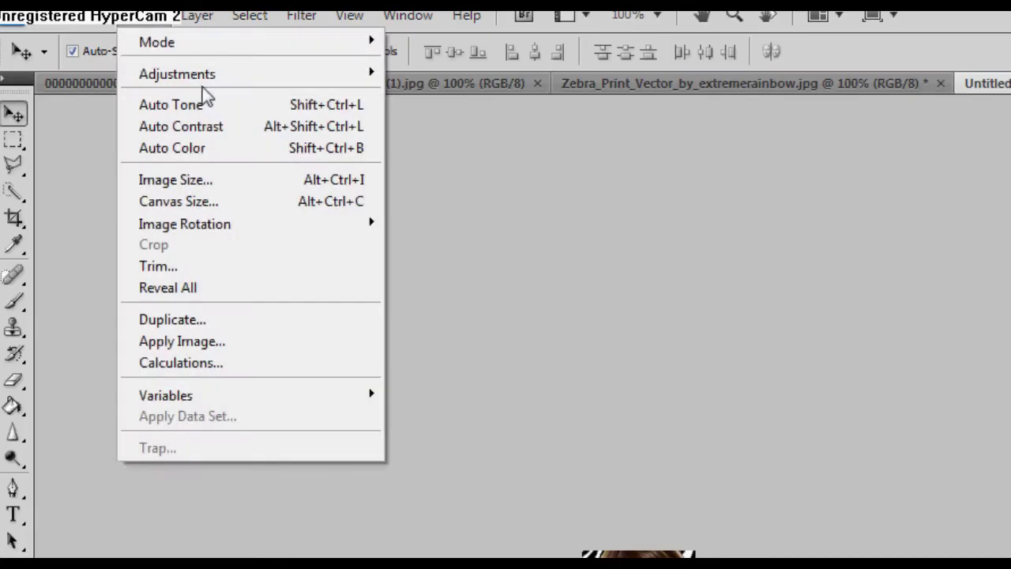
{"action": "left_click", "coordinate": [458, 73]}
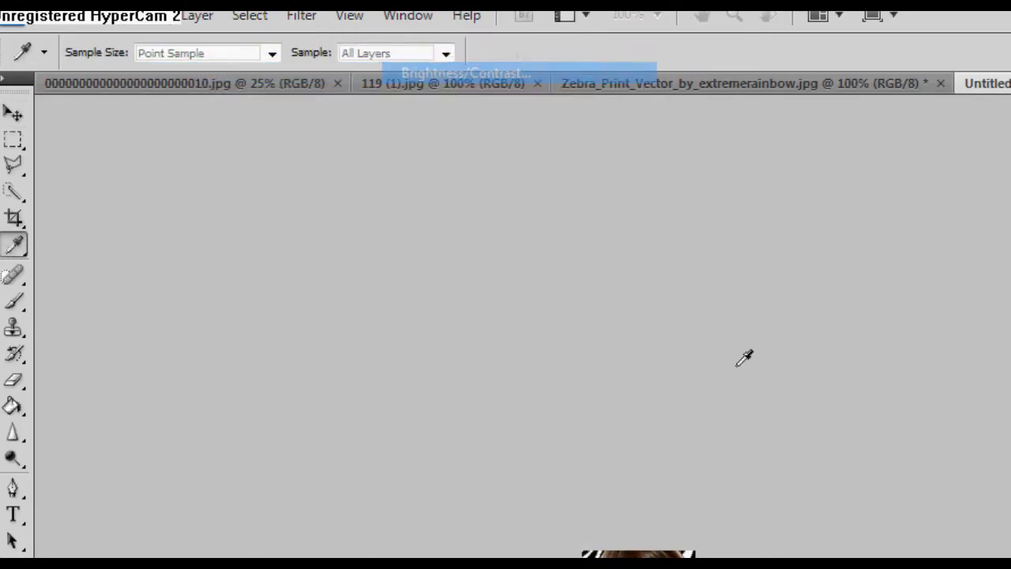
{"action": "left_click_drag", "start_coordinate": [717, 246], "coordinate": [825, 248]}
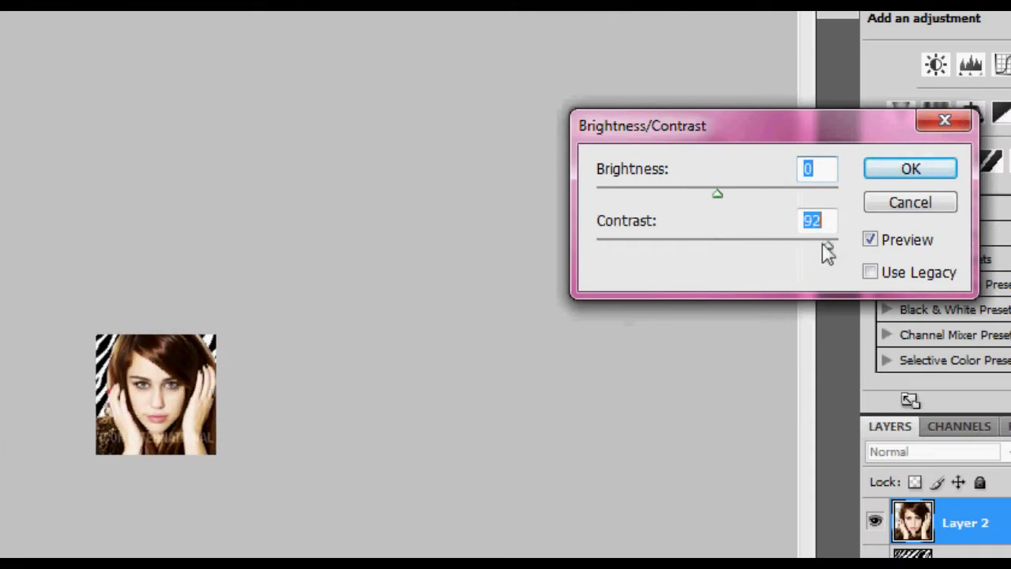
{"action": "mouse_move", "coordinate": [719, 195]}
{"action": "left_mouse_down"}
{"action": "mouse_move", "coordinate": [782, 216]}
{"action": "mouse_move", "coordinate": [745, 227]}
{"action": "mouse_move", "coordinate": [756, 226]}
{"action": "left_mouse_up"}
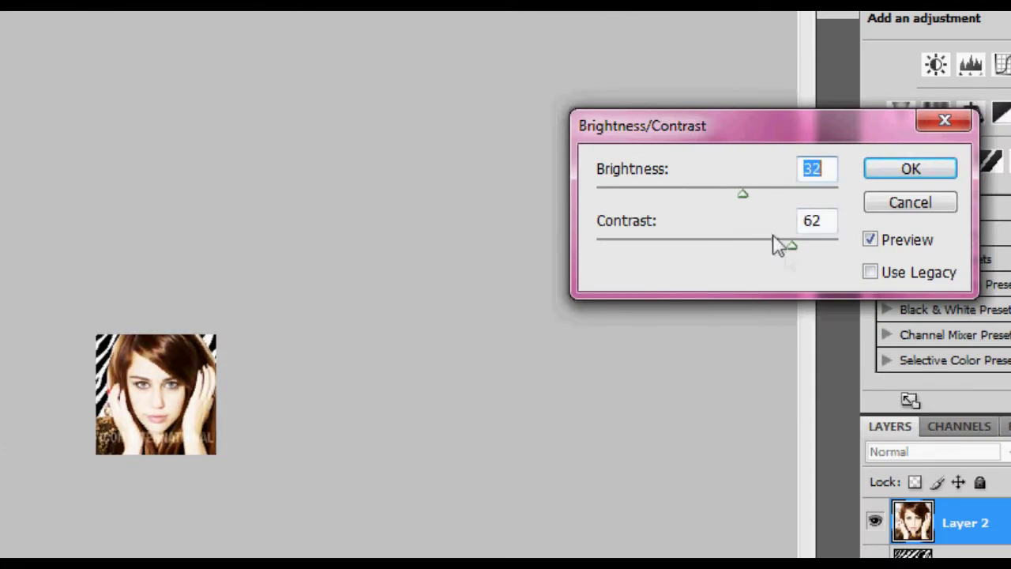
{"action": "left_click_drag", "start_coordinate": [818, 251], "coordinate": [819, 252]}
{"action": "mouse_move", "coordinate": [740, 198]}
{"action": "left_mouse_down"}
{"action": "mouse_move", "coordinate": [722, 203]}
{"action": "mouse_move", "coordinate": [763, 220]}
{"action": "left_mouse_up"}
{"action": "mouse_move", "coordinate": [822, 245]}
{"action": "left_mouse_down"}
{"action": "mouse_move", "coordinate": [765, 245]}
{"action": "mouse_move", "coordinate": [796, 255]}
{"action": "mouse_move", "coordinate": [784, 261]}
{"action": "left_mouse_up"}
{"action": "mouse_move", "coordinate": [747, 198]}
{"action": "left_mouse_down"}
{"action": "mouse_move", "coordinate": [779, 199]}
{"action": "mouse_move", "coordinate": [758, 199]}
{"action": "left_mouse_up"}
{"action": "left_click", "coordinate": [909, 168]}
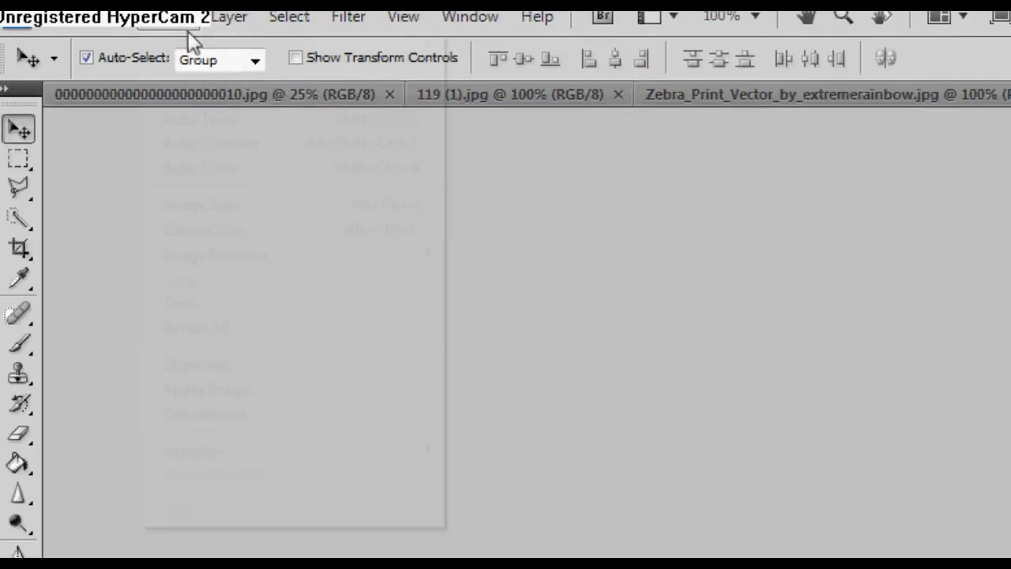
Apply Levels to the portrait with input values 20, 1.00 and 248.
{"action": "left_click", "coordinate": [192, 18]}
{"action": "mouse_move", "coordinate": [206, 119]}
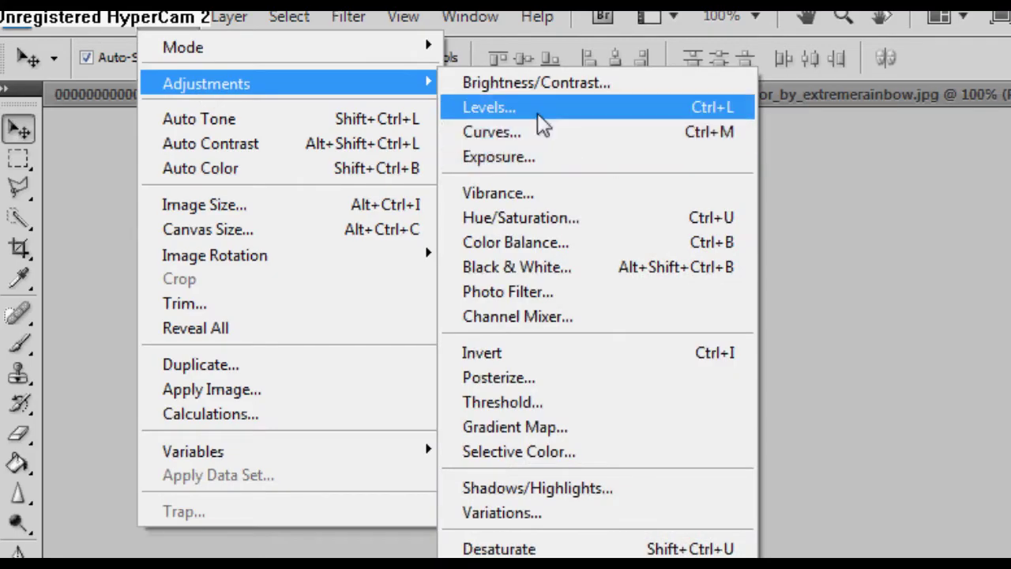
{"action": "left_click", "coordinate": [537, 110]}
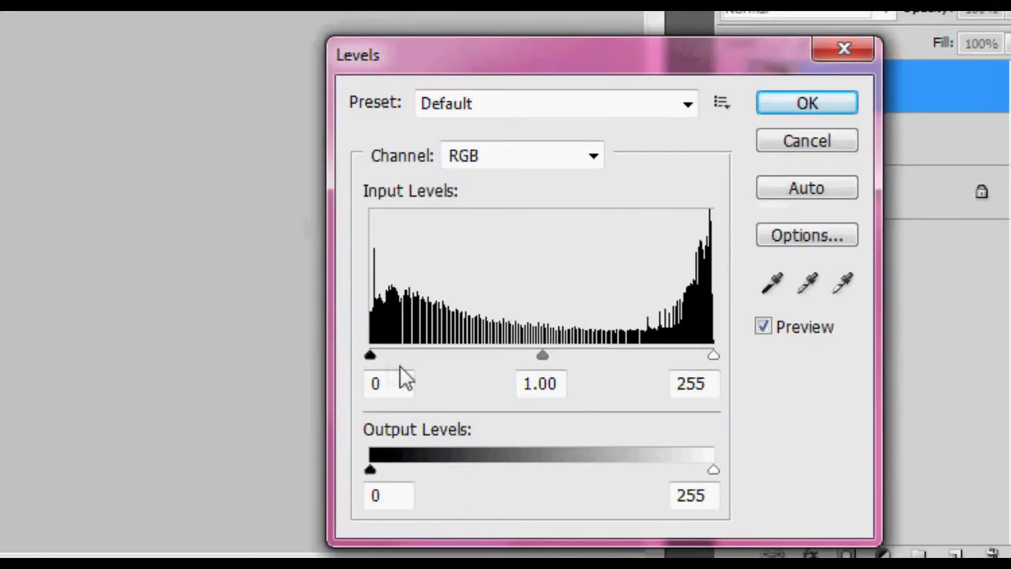
{"action": "left_click_drag", "start_coordinate": [368, 357], "coordinate": [402, 365]}
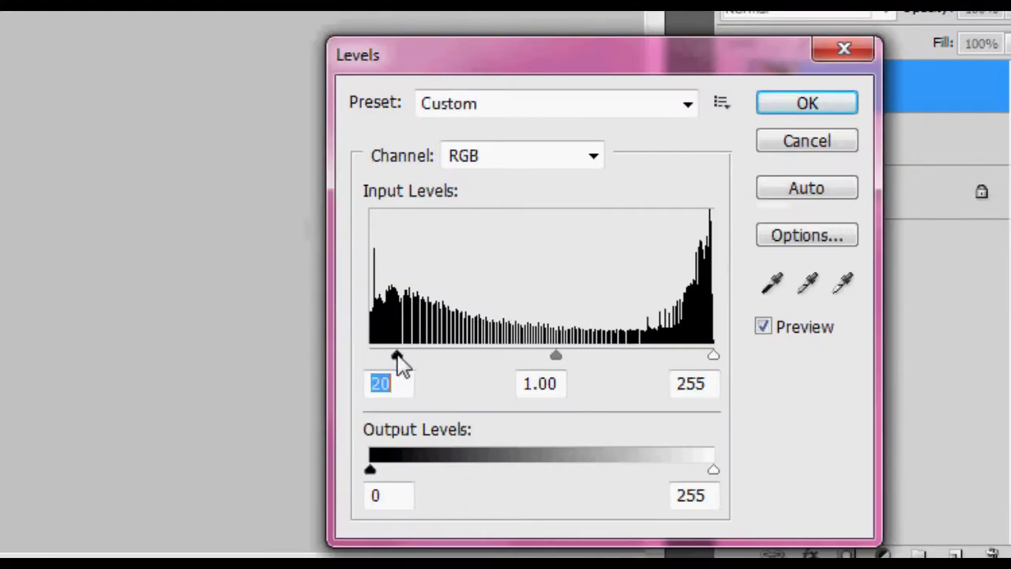
{"action": "left_click_drag", "start_coordinate": [714, 356], "coordinate": [703, 356]}
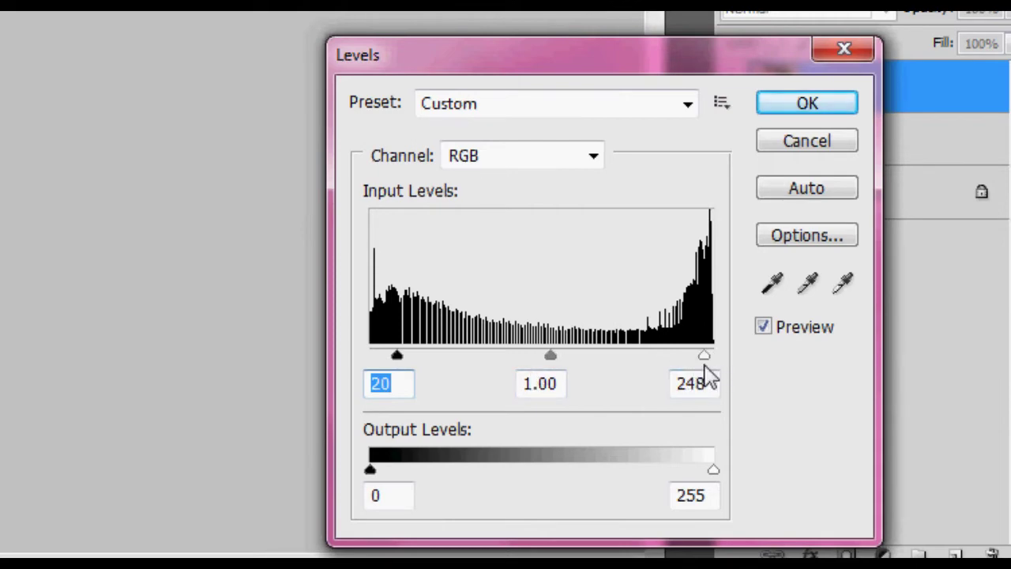
{"action": "left_click", "coordinate": [778, 109]}
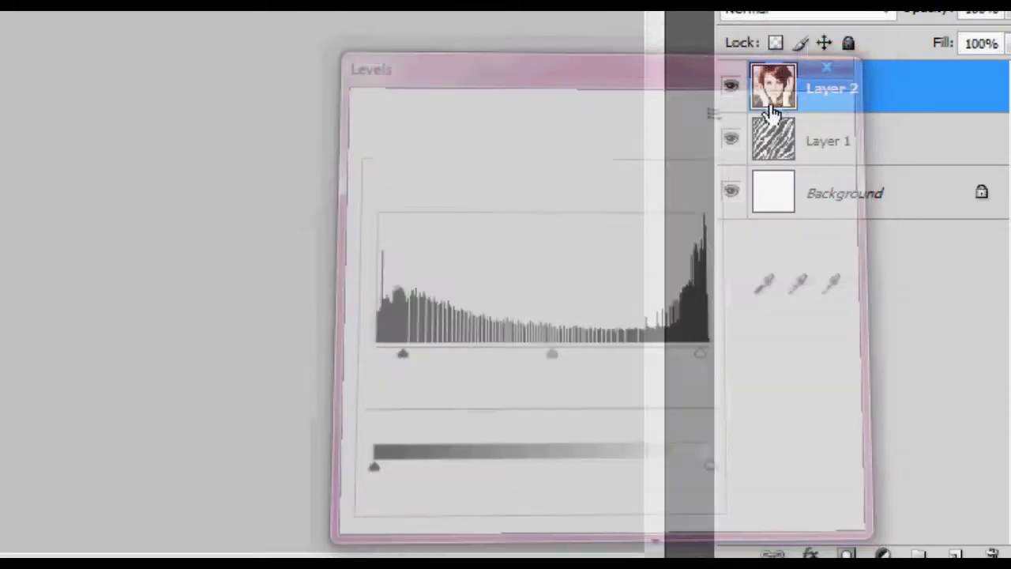
{"action": "left_click", "coordinate": [166, 17]}
{"action": "mouse_move", "coordinate": [200, 83]}
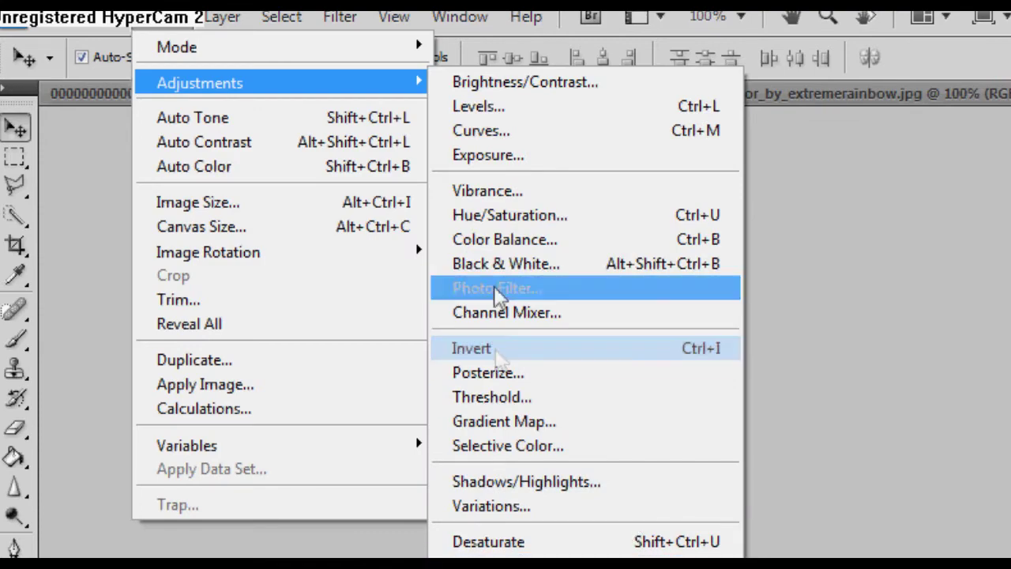
Apply Vibrance -67 with Saturation 0 to the portrait layer.
{"action": "left_click", "coordinate": [488, 192]}
{"action": "mouse_move", "coordinate": [700, 395]}
{"action": "left_mouse_down"}
{"action": "mouse_move", "coordinate": [412, 399]}
{"action": "mouse_move", "coordinate": [728, 458]}
{"action": "mouse_move", "coordinate": [869, 461]}
{"action": "mouse_move", "coordinate": [694, 459]}
{"action": "mouse_move", "coordinate": [652, 407]}
{"action": "left_mouse_up"}
{"action": "key", "text": "Down"}
{"action": "key", "text": "Down"}
{"action": "key", "text": "Down"}
{"action": "key", "text": "Down"}
{"action": "mouse_move", "coordinate": [699, 324]}
{"action": "left_mouse_down"}
{"action": "mouse_move", "coordinate": [426, 314]}
{"action": "mouse_move", "coordinate": [915, 293]}
{"action": "mouse_move", "coordinate": [656, 357]}
{"action": "mouse_move", "coordinate": [611, 374]}
{"action": "mouse_move", "coordinate": [635, 406]}
{"action": "mouse_move", "coordinate": [591, 409]}
{"action": "mouse_move", "coordinate": [630, 406]}
{"action": "left_mouse_up"}
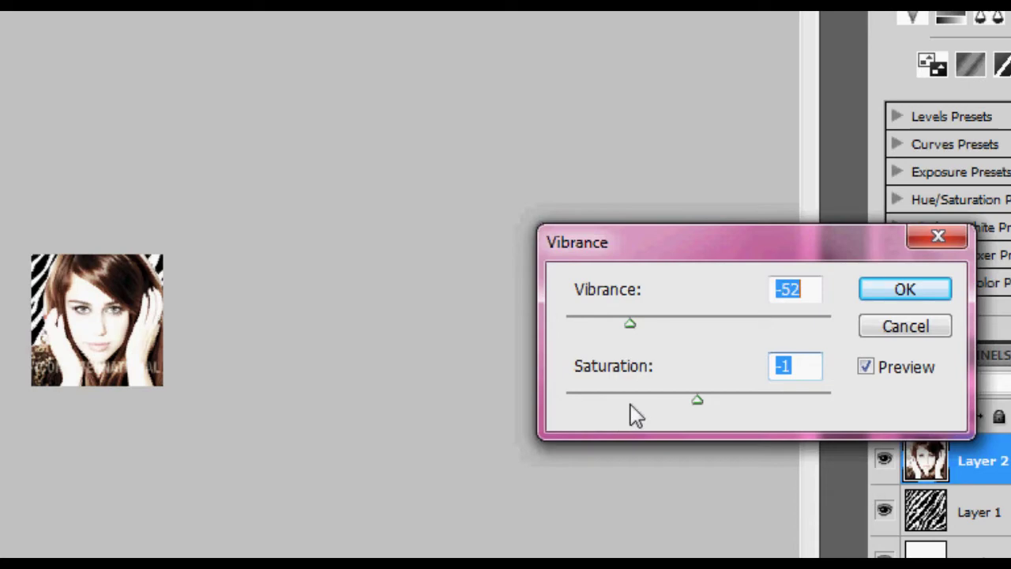
{"action": "key", "text": "shift+Tab"}
{"action": "key", "text": "Down"}
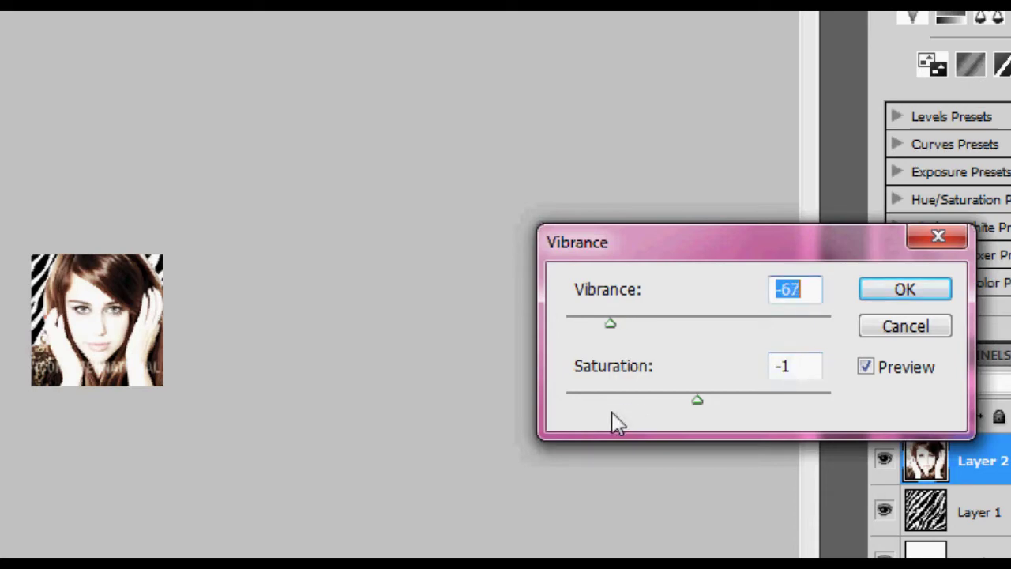
{"action": "key", "text": "Tab"}
{"action": "key", "text": "Up"}
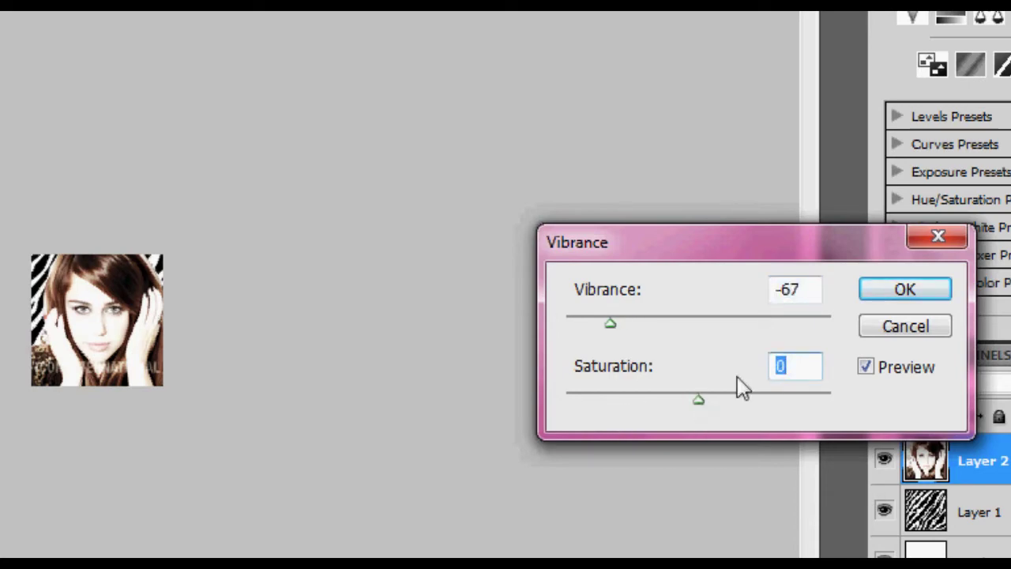
{"action": "left_click", "coordinate": [903, 299]}
{"action": "left_click", "coordinate": [126, 16]}
{"action": "mouse_move", "coordinate": [175, 77]}
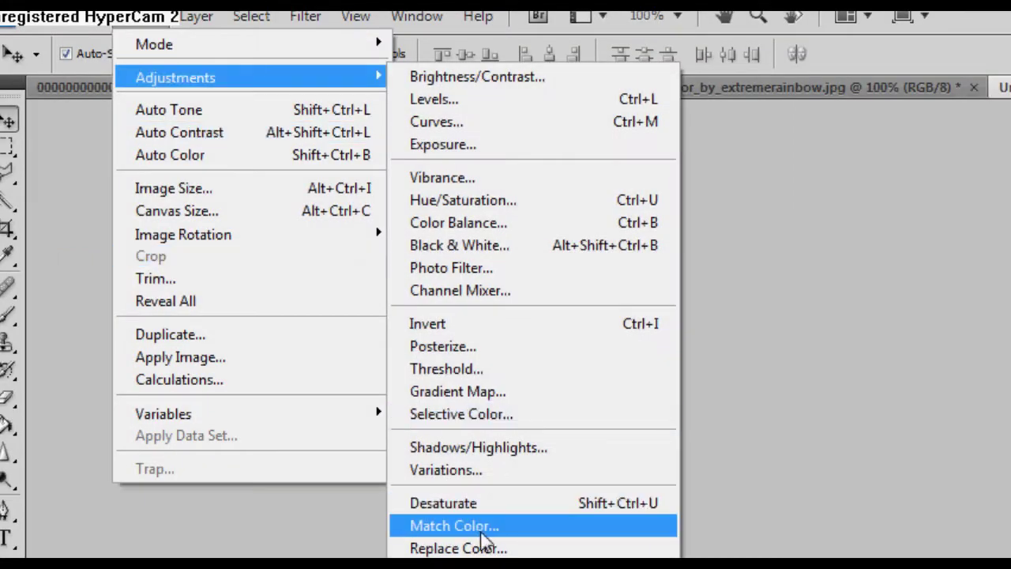
Replace Color on the sampled skin tone: fuzziness 98, saturation -8, lightness +5.
{"action": "left_click", "coordinate": [474, 548]}
{"action": "left_click", "coordinate": [230, 288]}
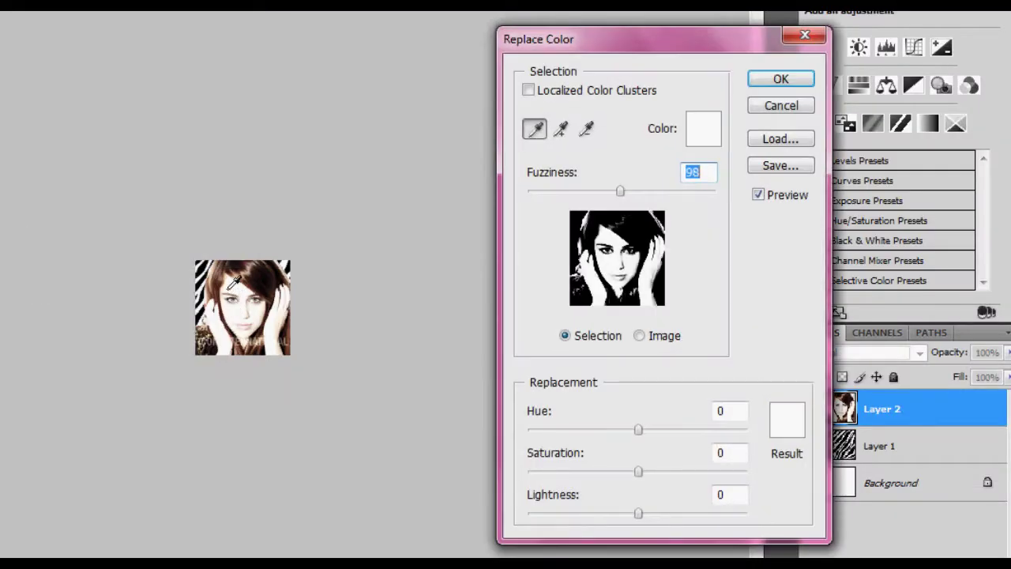
{"action": "left_click", "coordinate": [251, 316]}
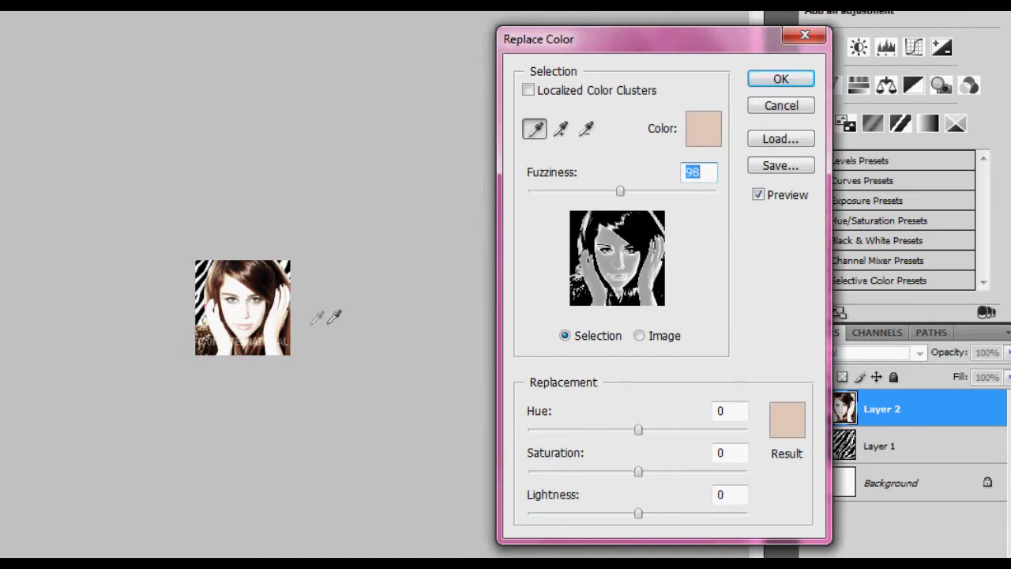
{"action": "left_click", "coordinate": [271, 317]}
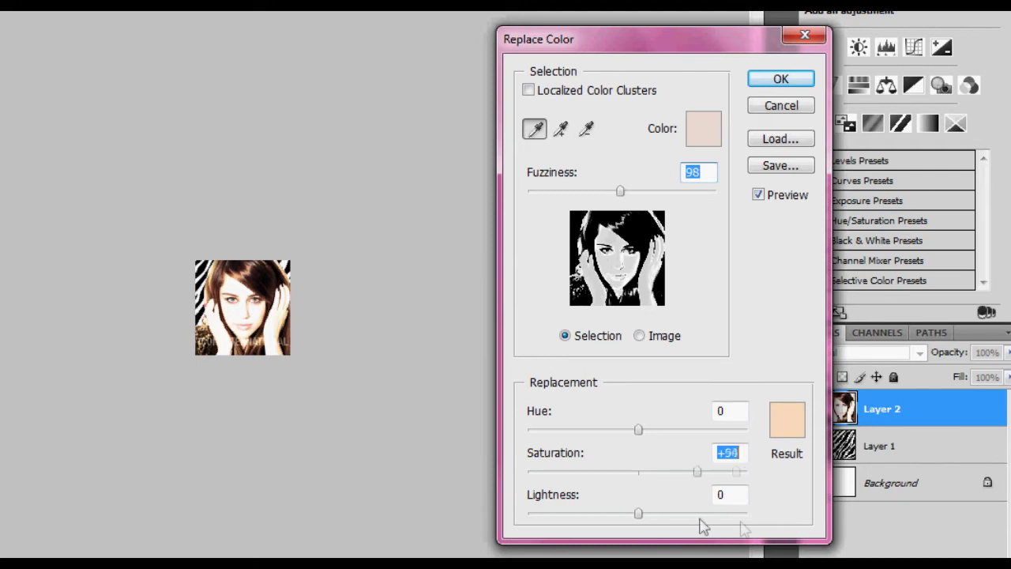
{"action": "left_click_drag", "start_coordinate": [636, 515], "coordinate": [642, 537]}
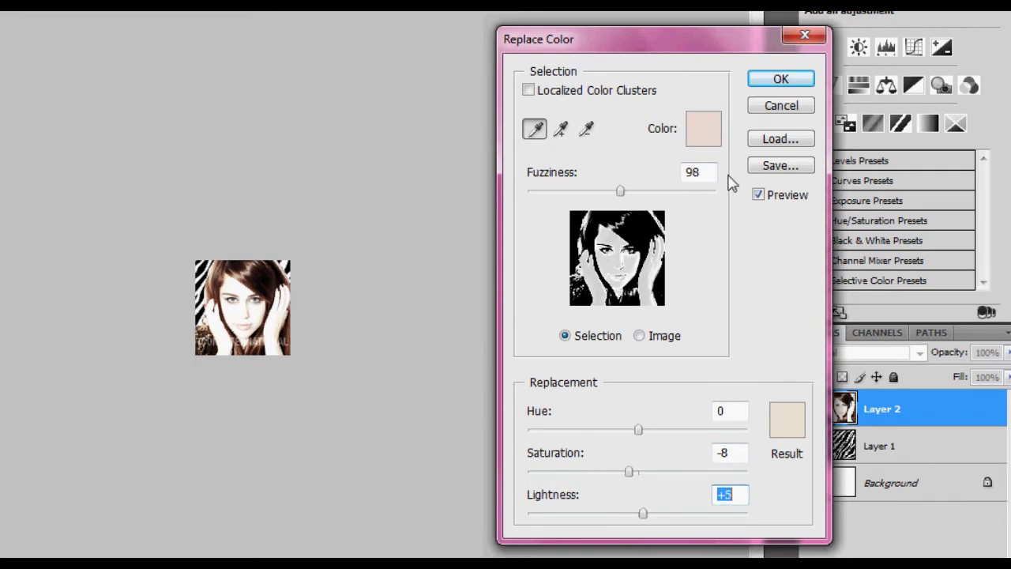
{"action": "left_click", "coordinate": [781, 79]}
{"action": "left_click", "coordinate": [169, 19]}
{"action": "mouse_move", "coordinate": [207, 89]}
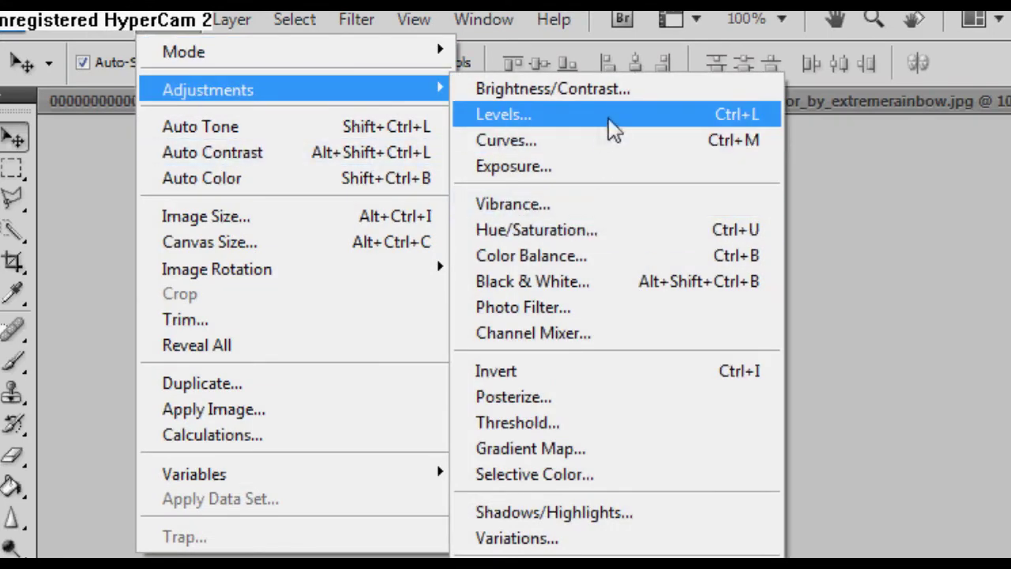
In Selective Color, shift the Reds toward magenta, removing yellow and setting black to +13.
{"action": "left_click", "coordinate": [545, 475]}
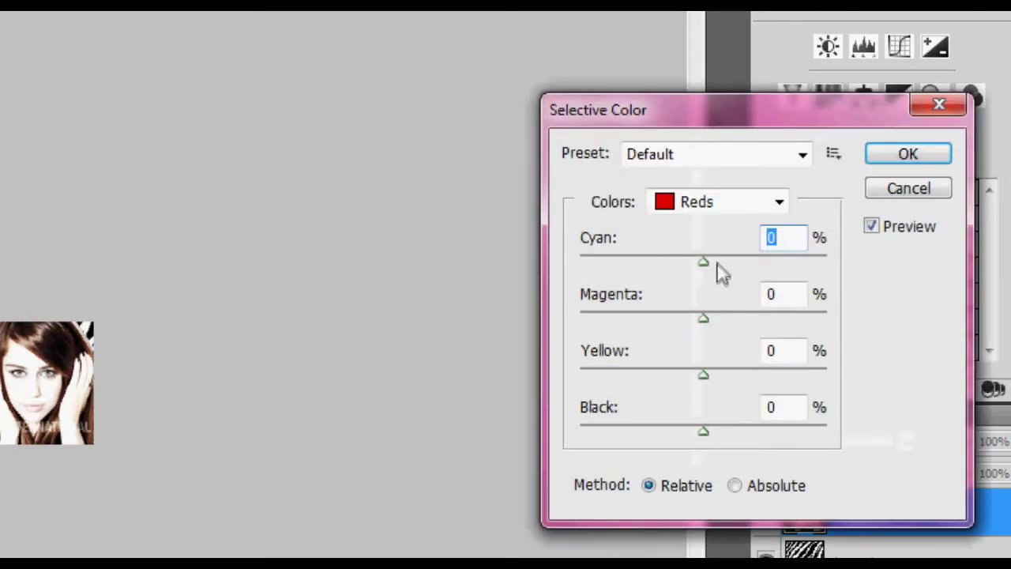
{"action": "mouse_move", "coordinate": [719, 269]}
{"action": "left_mouse_down"}
{"action": "mouse_move", "coordinate": [598, 264]}
{"action": "mouse_move", "coordinate": [700, 309]}
{"action": "mouse_move", "coordinate": [850, 314]}
{"action": "mouse_move", "coordinate": [524, 314]}
{"action": "mouse_move", "coordinate": [850, 293]}
{"action": "mouse_move", "coordinate": [600, 294]}
{"action": "mouse_move", "coordinate": [621, 277]}
{"action": "mouse_move", "coordinate": [686, 279]}
{"action": "left_mouse_up"}
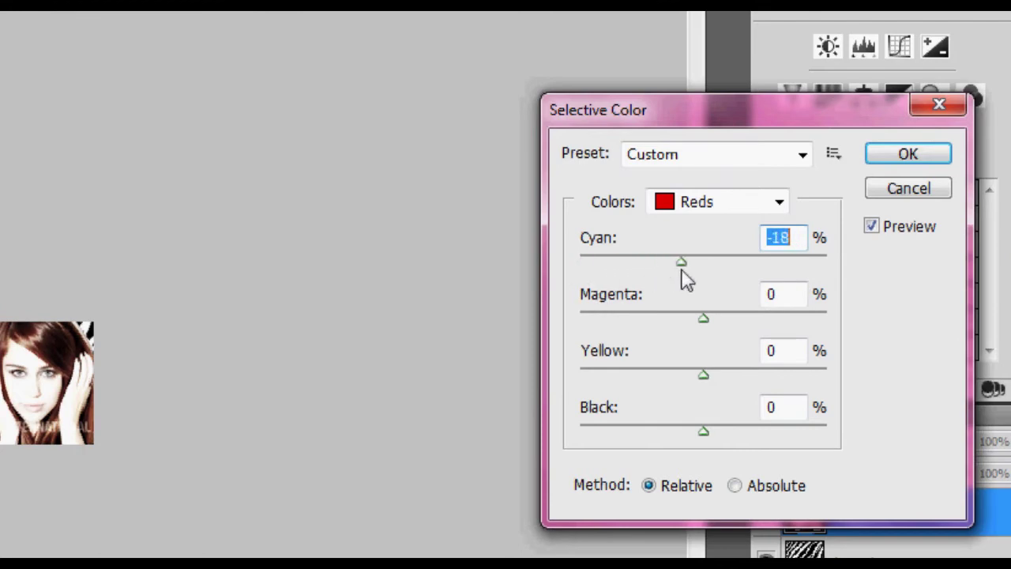
{"action": "mouse_move", "coordinate": [705, 321]}
{"action": "left_mouse_down"}
{"action": "mouse_move", "coordinate": [582, 327]}
{"action": "mouse_move", "coordinate": [853, 334]}
{"action": "mouse_move", "coordinate": [799, 322]}
{"action": "mouse_move", "coordinate": [795, 331]}
{"action": "left_mouse_up"}
{"action": "mouse_move", "coordinate": [703, 374]}
{"action": "left_mouse_down"}
{"action": "mouse_move", "coordinate": [668, 387]}
{"action": "mouse_move", "coordinate": [534, 383]}
{"action": "mouse_move", "coordinate": [785, 384]}
{"action": "mouse_move", "coordinate": [853, 397]}
{"action": "mouse_move", "coordinate": [735, 401]}
{"action": "left_mouse_up"}
{"action": "mouse_move", "coordinate": [703, 431]}
{"action": "left_mouse_down"}
{"action": "mouse_move", "coordinate": [535, 424]}
{"action": "mouse_move", "coordinate": [779, 429]}
{"action": "mouse_move", "coordinate": [723, 442]}
{"action": "left_mouse_up"}
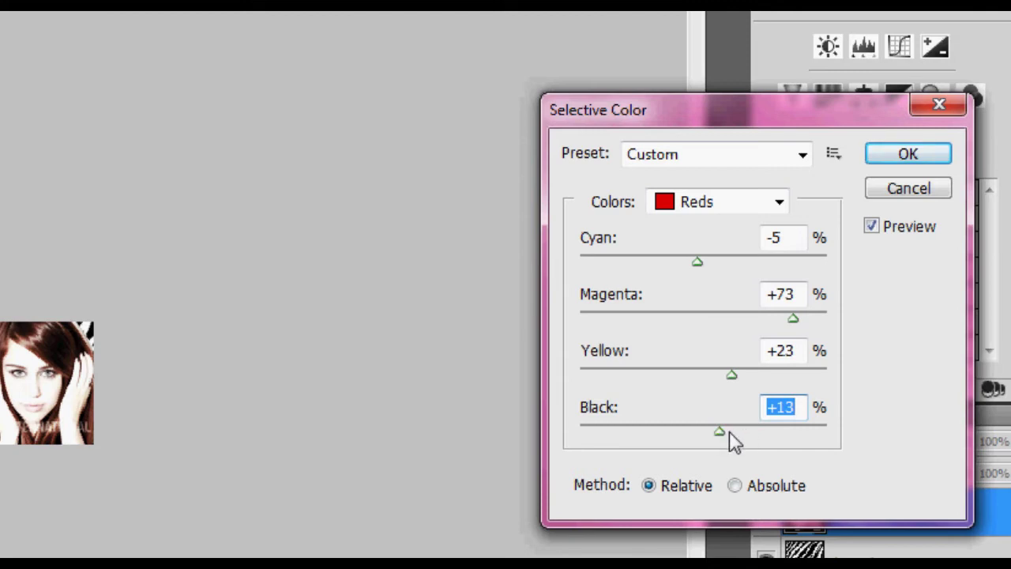
{"action": "mouse_move", "coordinate": [720, 435]}
{"action": "left_mouse_down"}
{"action": "mouse_move", "coordinate": [560, 458]}
{"action": "mouse_move", "coordinate": [903, 501]}
{"action": "mouse_move", "coordinate": [528, 510]}
{"action": "mouse_move", "coordinate": [882, 506]}
{"action": "left_mouse_up"}
{"action": "key", "text": "Down"}
{"action": "key", "text": "Down"}
{"action": "key", "text": "Down"}
Set the Yellows range to cyan +58, magenta +63, yellow -84 and black +61.
{"action": "left_click", "coordinate": [695, 206]}
{"action": "left_click", "coordinate": [679, 244]}
{"action": "mouse_move", "coordinate": [709, 263]}
{"action": "left_mouse_down"}
{"action": "mouse_move", "coordinate": [521, 275]}
{"action": "mouse_move", "coordinate": [800, 388]}
{"action": "mouse_move", "coordinate": [774, 388]}
{"action": "left_mouse_up"}
{"action": "mouse_move", "coordinate": [705, 320]}
{"action": "left_mouse_down"}
{"action": "mouse_move", "coordinate": [531, 332]}
{"action": "mouse_move", "coordinate": [877, 323]}
{"action": "mouse_move", "coordinate": [726, 327]}
{"action": "mouse_move", "coordinate": [819, 330]}
{"action": "mouse_move", "coordinate": [782, 341]}
{"action": "left_mouse_up"}
{"action": "left_click_drag", "start_coordinate": [703, 374], "coordinate": [435, 372]}
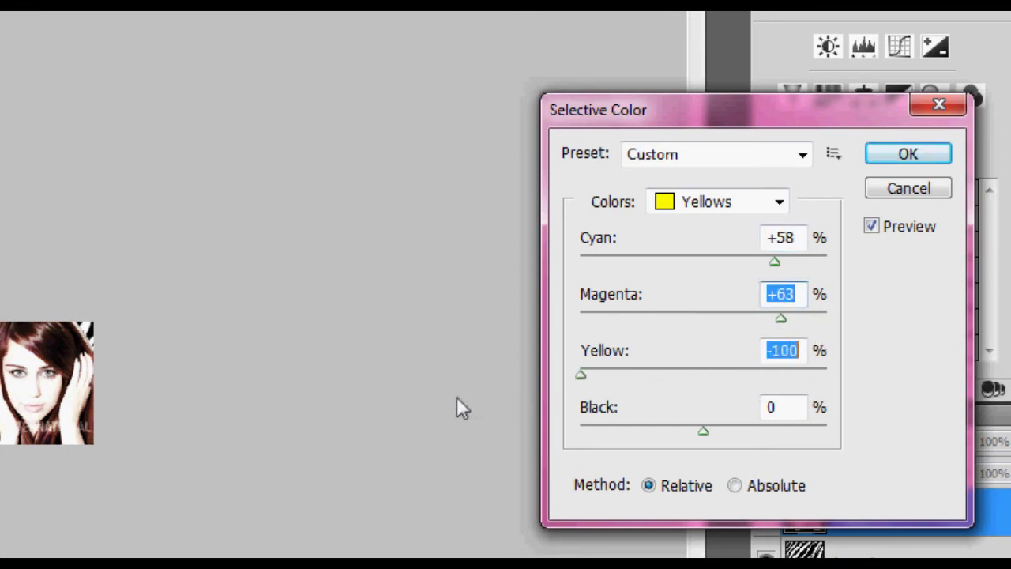
{"action": "left_click_drag", "start_coordinate": [579, 419], "coordinate": [600, 429]}
{"action": "mouse_move", "coordinate": [703, 430]}
{"action": "left_mouse_down"}
{"action": "mouse_move", "coordinate": [693, 435]}
{"action": "mouse_move", "coordinate": [853, 466]}
{"action": "mouse_move", "coordinate": [743, 470]}
{"action": "left_mouse_up"}
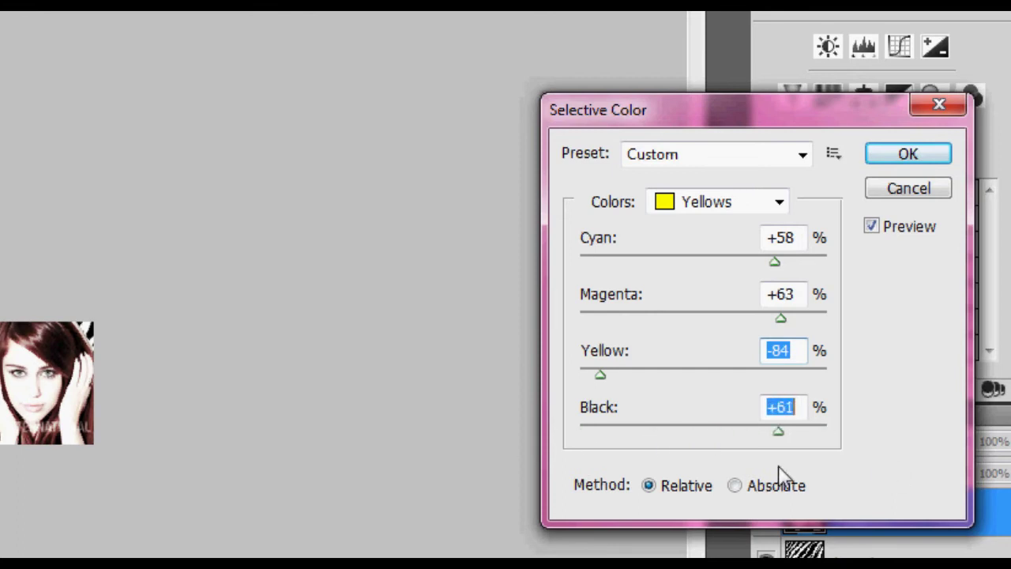
{"action": "left_click", "coordinate": [711, 201]}
{"action": "left_click", "coordinate": [714, 359]}
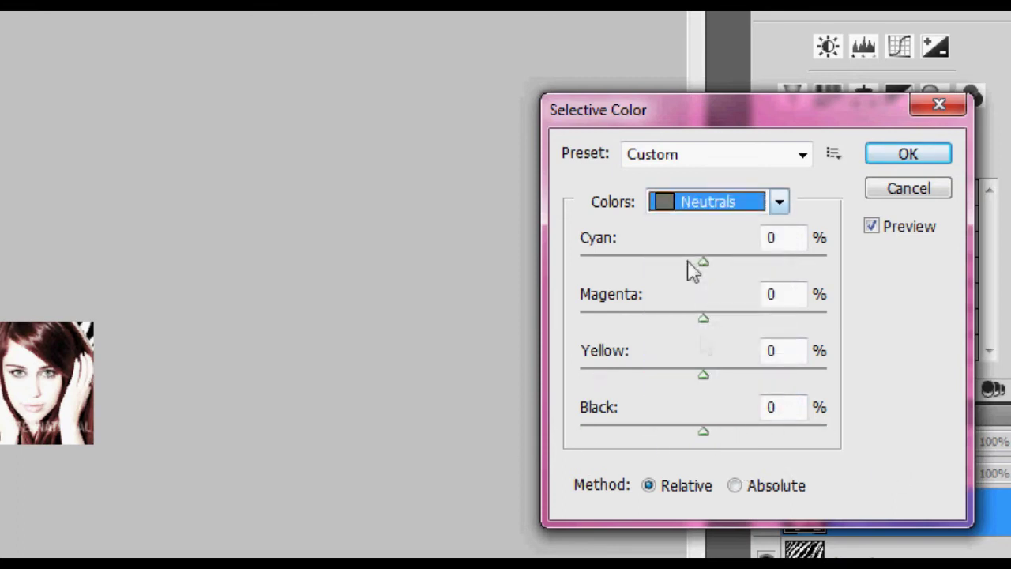
Rough in the Neutrals' cyan and magenta, then set Blacks to cyan +2, magenta +2, black +30.
{"action": "mouse_move", "coordinate": [700, 271]}
{"action": "left_mouse_down"}
{"action": "mouse_move", "coordinate": [572, 255]}
{"action": "mouse_move", "coordinate": [862, 298]}
{"action": "left_mouse_up"}
{"action": "mouse_move", "coordinate": [703, 318]}
{"action": "left_mouse_down"}
{"action": "mouse_move", "coordinate": [619, 328]}
{"action": "mouse_move", "coordinate": [756, 350]}
{"action": "mouse_move", "coordinate": [718, 356]}
{"action": "mouse_move", "coordinate": [741, 357]}
{"action": "mouse_move", "coordinate": [699, 377]}
{"action": "mouse_move", "coordinate": [606, 370]}
{"action": "mouse_move", "coordinate": [769, 398]}
{"action": "mouse_move", "coordinate": [623, 411]}
{"action": "mouse_move", "coordinate": [729, 420]}
{"action": "mouse_move", "coordinate": [704, 427]}
{"action": "mouse_move", "coordinate": [700, 440]}
{"action": "mouse_move", "coordinate": [569, 444]}
{"action": "mouse_move", "coordinate": [677, 457]}
{"action": "mouse_move", "coordinate": [656, 471]}
{"action": "mouse_move", "coordinate": [751, 467]}
{"action": "mouse_move", "coordinate": [711, 478]}
{"action": "mouse_move", "coordinate": [724, 481]}
{"action": "left_mouse_up"}
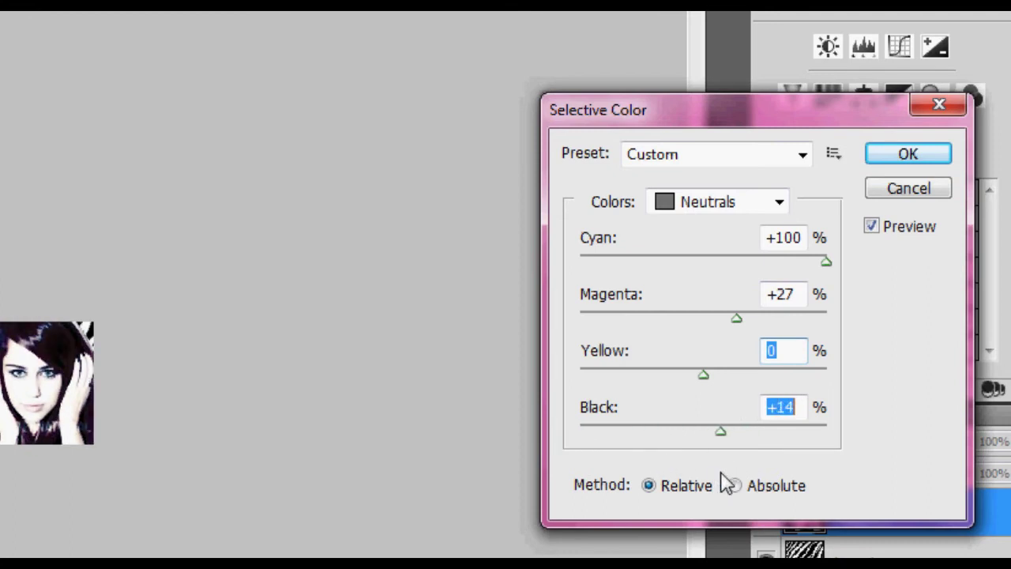
{"action": "left_click", "coordinate": [717, 203]}
{"action": "left_click", "coordinate": [691, 381]}
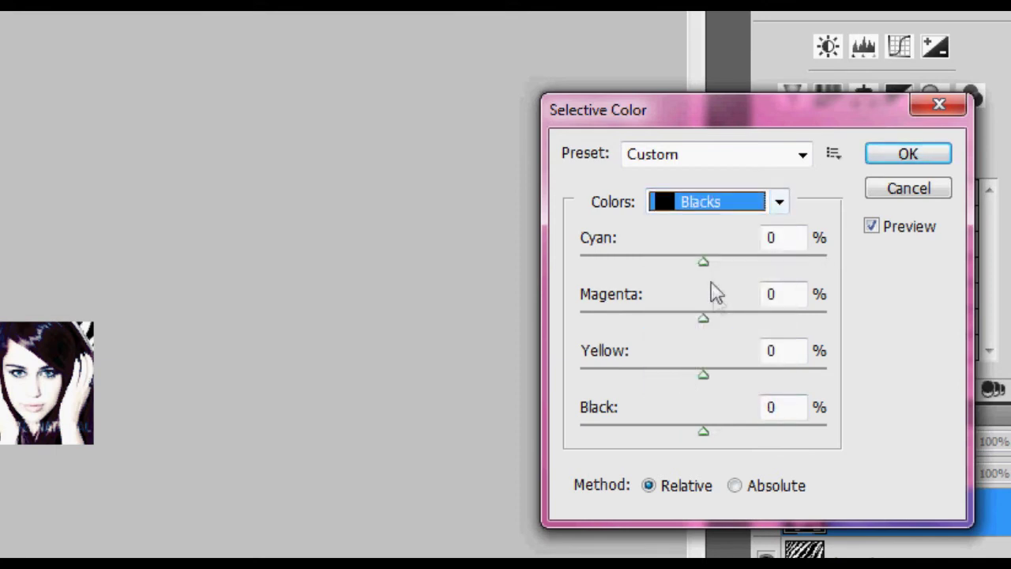
{"action": "mouse_move", "coordinate": [696, 269]}
{"action": "left_mouse_down"}
{"action": "mouse_move", "coordinate": [650, 275]}
{"action": "mouse_move", "coordinate": [688, 289]}
{"action": "mouse_move", "coordinate": [677, 291]}
{"action": "mouse_move", "coordinate": [723, 293]}
{"action": "mouse_move", "coordinate": [640, 325]}
{"action": "mouse_move", "coordinate": [722, 343]}
{"action": "mouse_move", "coordinate": [709, 345]}
{"action": "left_mouse_up"}
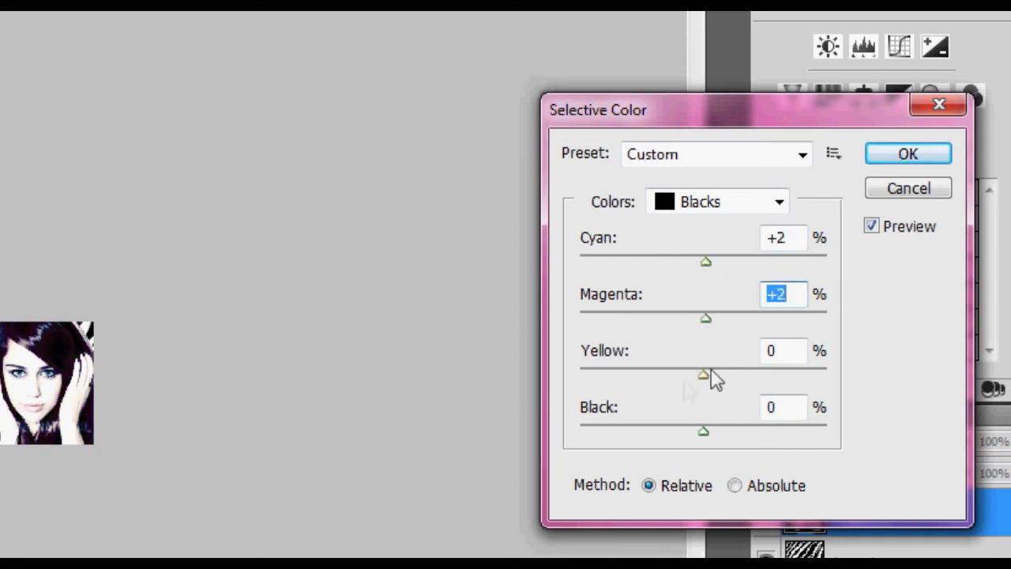
{"action": "mouse_move", "coordinate": [700, 383]}
{"action": "left_mouse_down"}
{"action": "mouse_move", "coordinate": [640, 386]}
{"action": "mouse_move", "coordinate": [708, 393]}
{"action": "mouse_move", "coordinate": [689, 405]}
{"action": "left_mouse_up"}
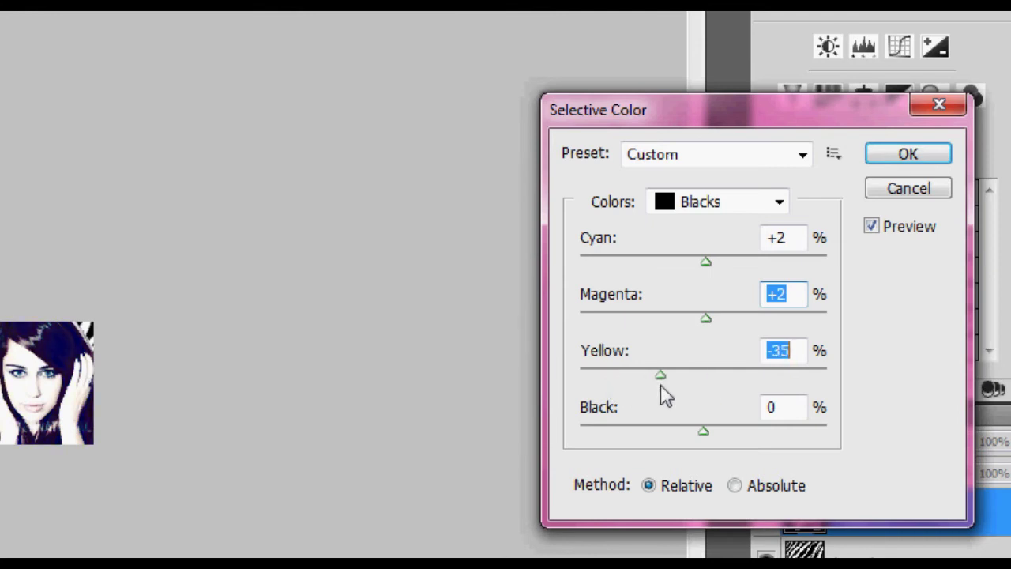
{"action": "left_click_drag", "start_coordinate": [689, 405], "coordinate": [745, 458]}
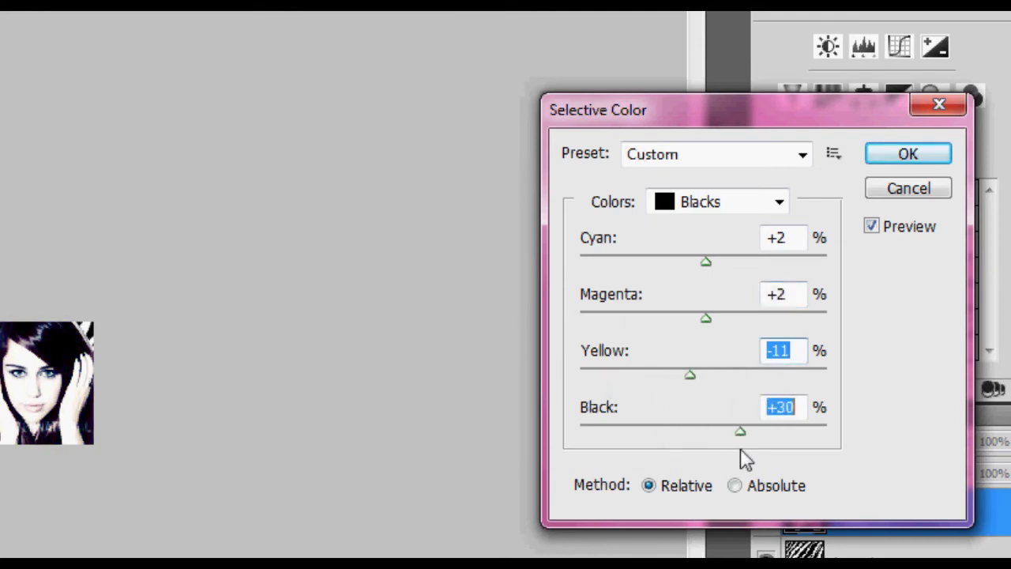
Set the Neutrals to cyan -5, magenta +27 and black +5.
{"action": "left_click", "coordinate": [688, 214]}
{"action": "left_click", "coordinate": [703, 361]}
{"action": "left_click_drag", "start_coordinate": [716, 433], "coordinate": [709, 435]}
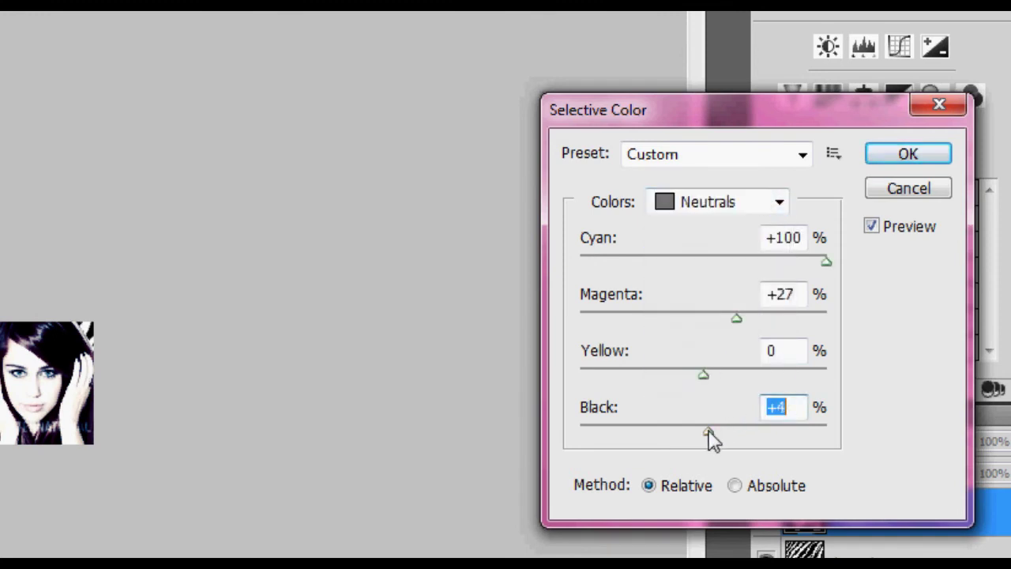
{"action": "mouse_move", "coordinate": [839, 264]}
{"action": "left_mouse_down"}
{"action": "mouse_move", "coordinate": [693, 287]}
{"action": "mouse_move", "coordinate": [501, 285]}
{"action": "mouse_move", "coordinate": [703, 282]}
{"action": "mouse_move", "coordinate": [637, 282]}
{"action": "mouse_move", "coordinate": [700, 292]}
{"action": "left_mouse_up"}
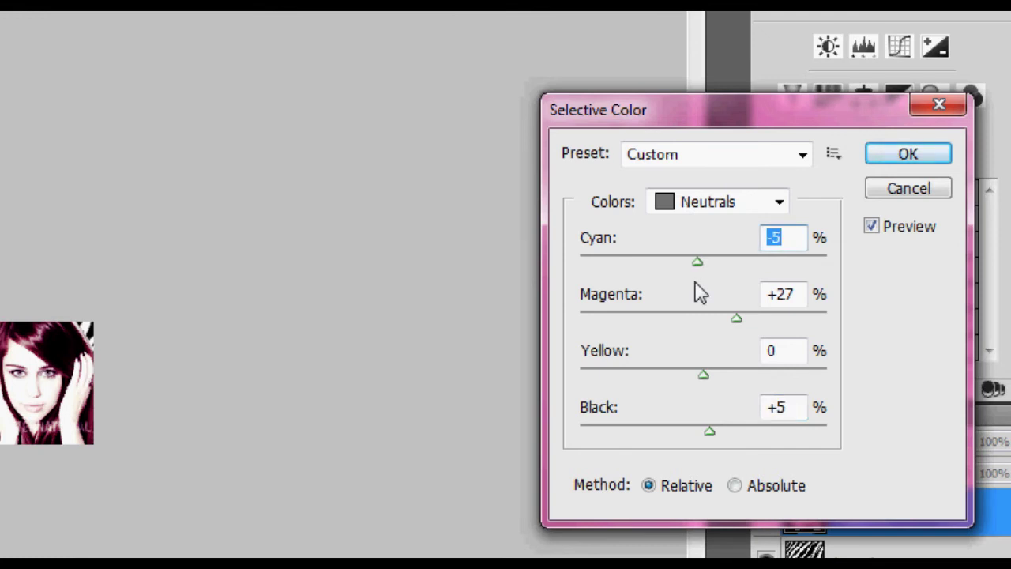
{"action": "mouse_move", "coordinate": [700, 269]}
{"action": "left_mouse_down"}
{"action": "mouse_move", "coordinate": [795, 296]}
{"action": "mouse_move", "coordinate": [875, 299]}
{"action": "mouse_move", "coordinate": [666, 320]}
{"action": "mouse_move", "coordinate": [703, 329]}
{"action": "left_mouse_up"}
Set the Blacks' yellow to -11 and apply the Selective Color adjustment.
{"action": "left_click", "coordinate": [763, 201]}
{"action": "left_click", "coordinate": [715, 383]}
{"action": "mouse_move", "coordinate": [692, 374]}
{"action": "left_mouse_down"}
{"action": "mouse_move", "coordinate": [643, 383]}
{"action": "mouse_move", "coordinate": [669, 382]}
{"action": "left_mouse_up"}
{"action": "key", "text": "Up"}
{"action": "key", "text": "Up"}
{"action": "key", "text": "Up"}
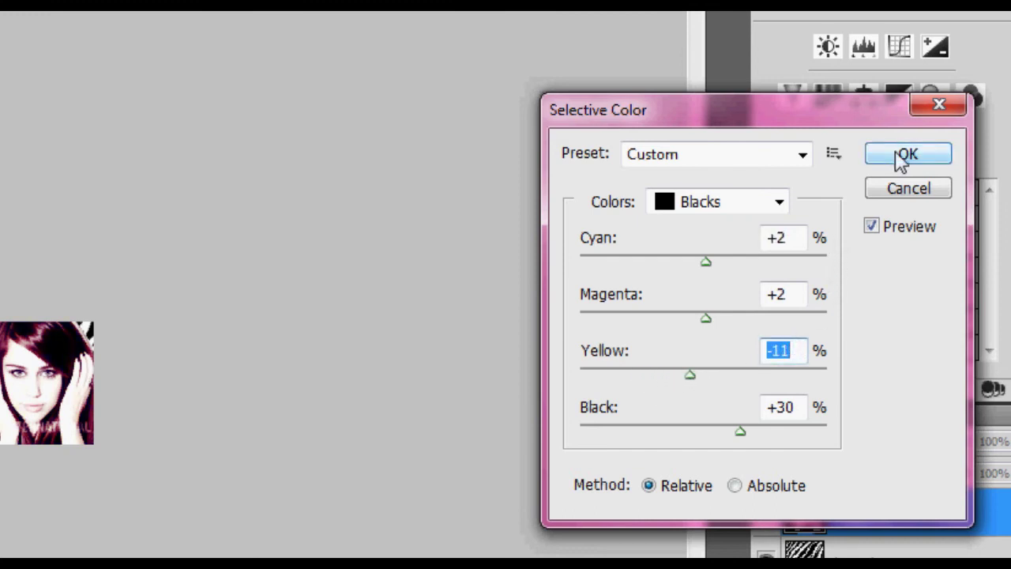
{"action": "left_click", "coordinate": [907, 155]}
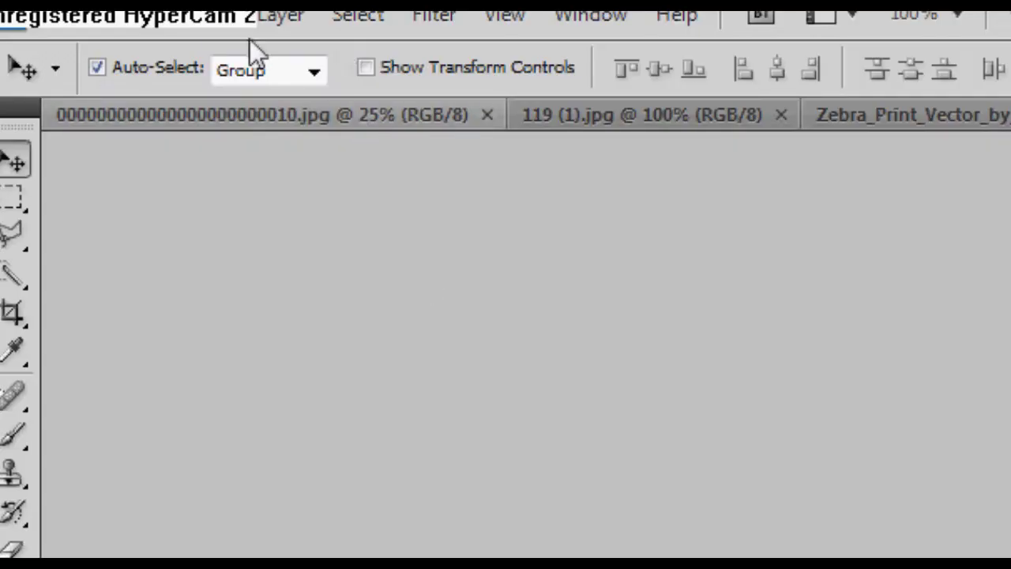
Brighten the portrait with a Curves adjustment, raising the upper curve point.
{"action": "left_click", "coordinate": [237, 14]}
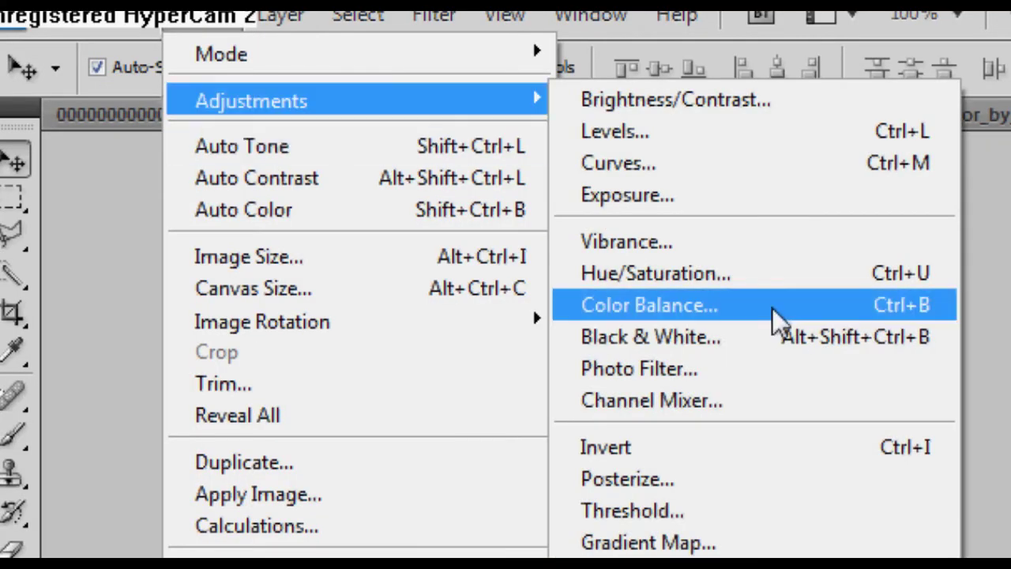
{"action": "left_click", "coordinate": [715, 165]}
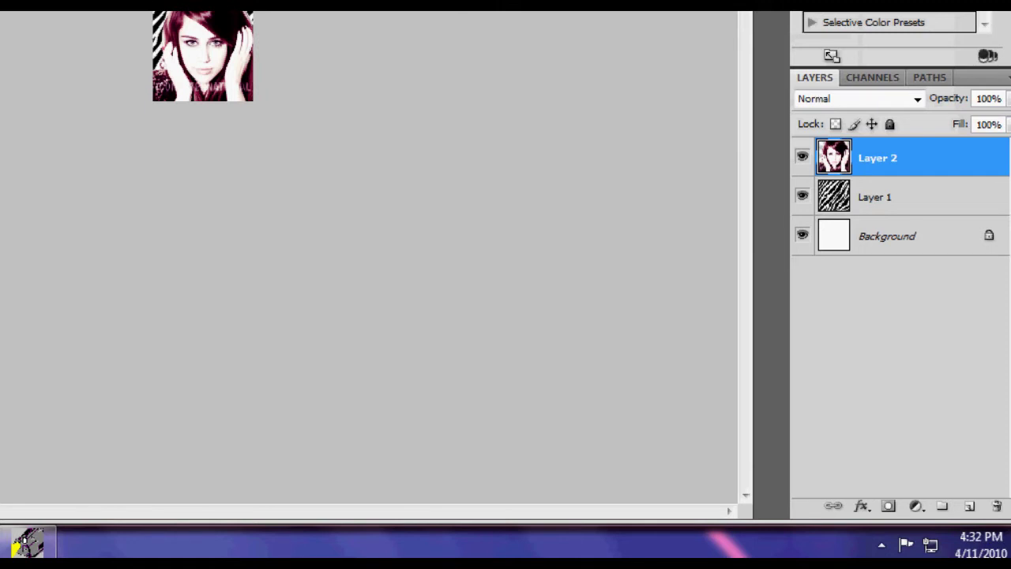
{"action": "mouse_move", "coordinate": [713, 279]}
{"action": "left_mouse_down"}
{"action": "mouse_move", "coordinate": [706, 248]}
{"action": "mouse_move", "coordinate": [752, 270]}
{"action": "mouse_move", "coordinate": [731, 261]}
{"action": "mouse_move", "coordinate": [760, 251]}
{"action": "mouse_move", "coordinate": [717, 267]}
{"action": "left_mouse_up"}
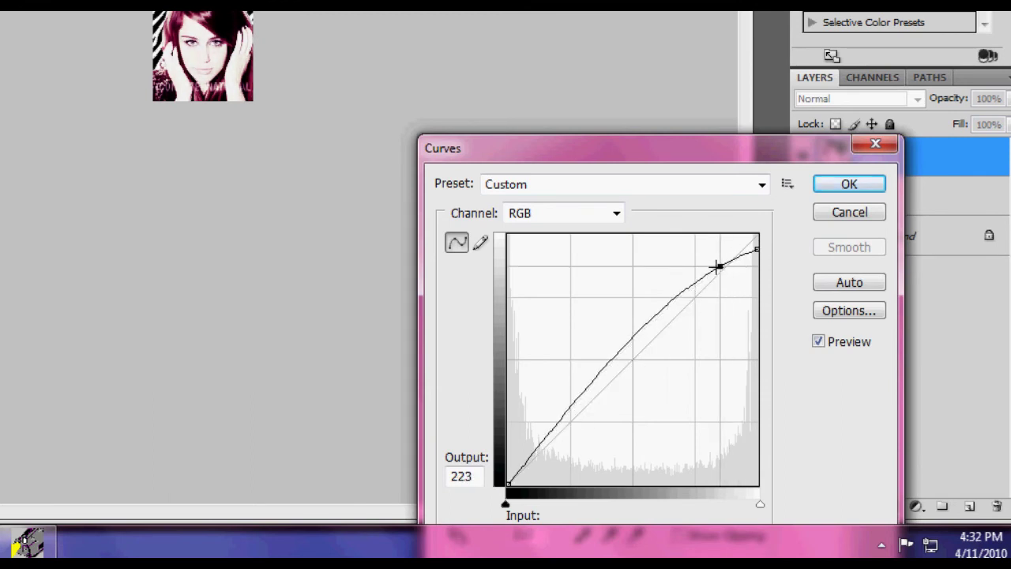
{"action": "left_click", "coordinate": [822, 188]}
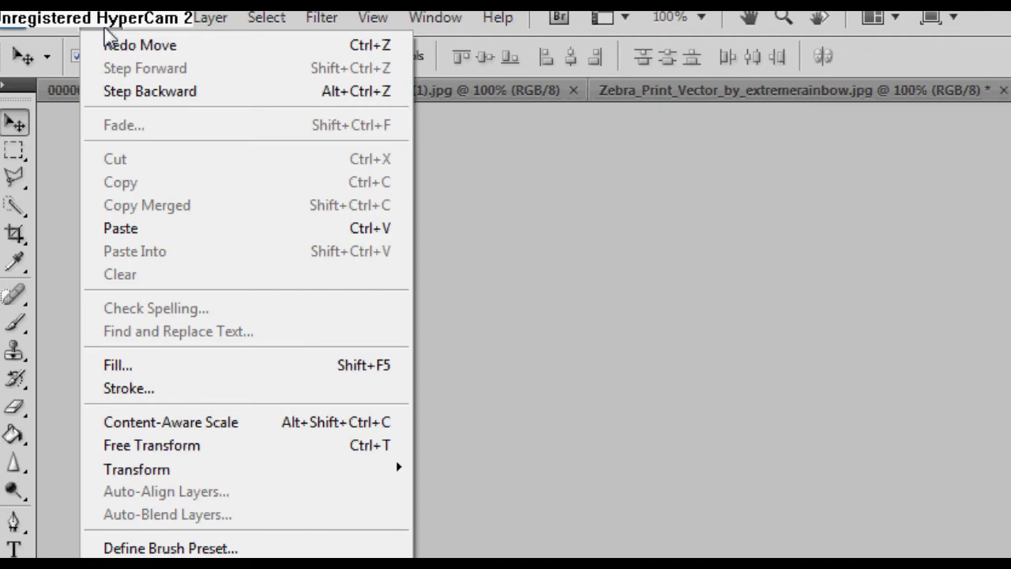
{"action": "mouse_move", "coordinate": [137, 469]}
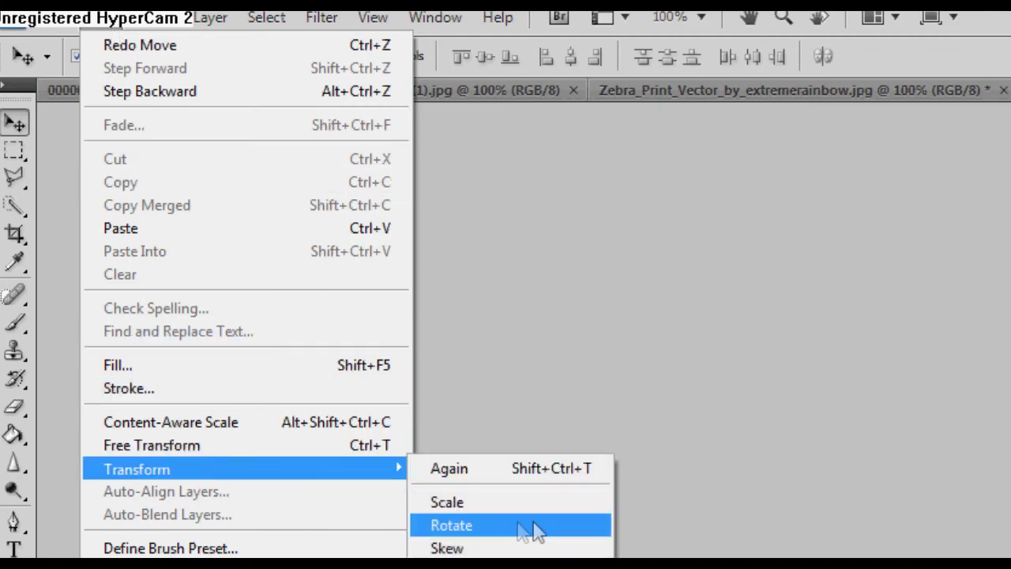
Try rotating the portrait layer slightly, then cancel the rotation.
{"action": "left_click", "coordinate": [531, 525]}
{"action": "left_click_drag", "start_coordinate": [512, 286], "coordinate": [523, 293]}
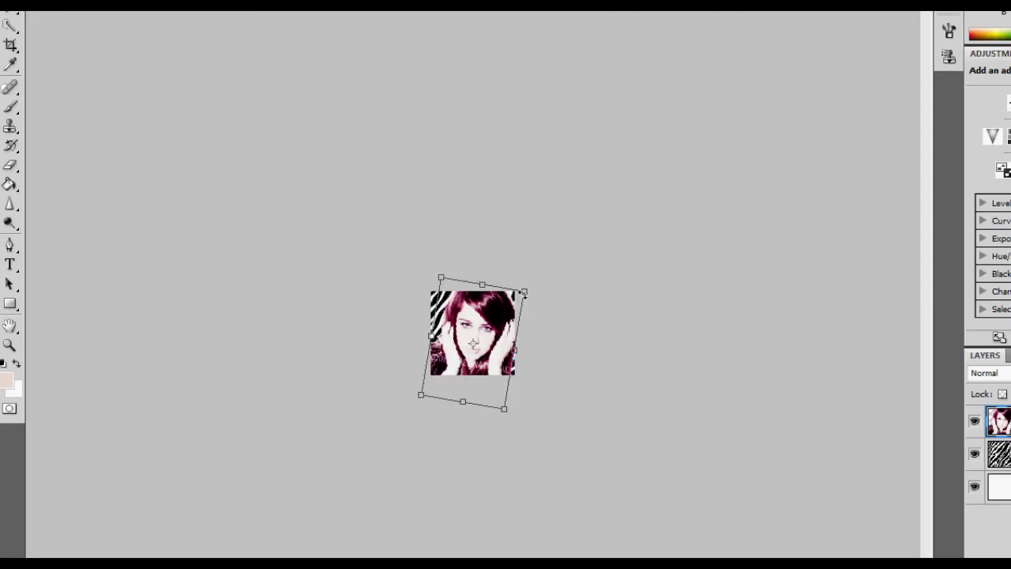
{"action": "key", "text": "Escape"}
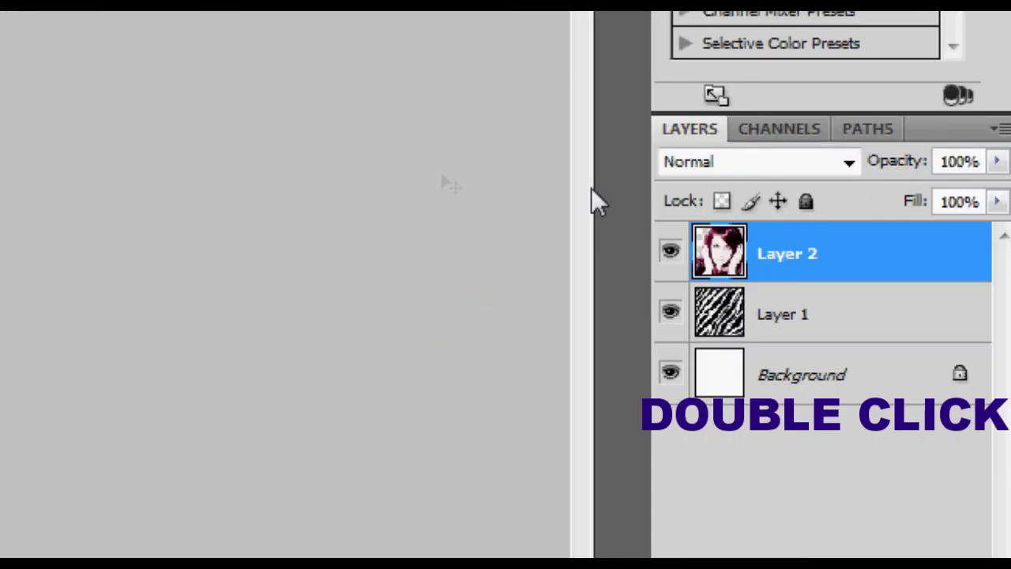
Give Layer 2 a black drop shadow, adjusting its distance.
{"action": "double_click", "coordinate": [802, 249]}
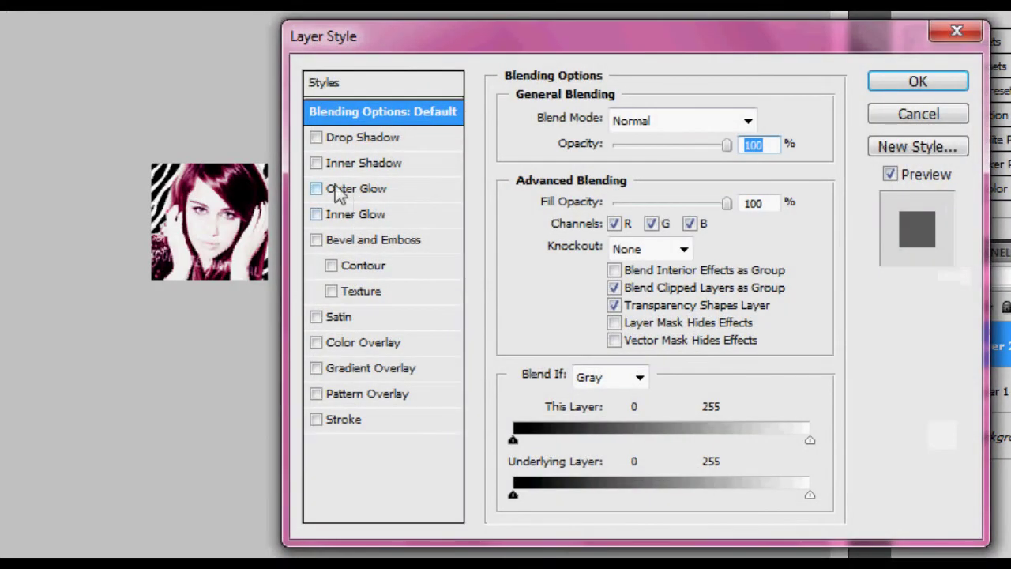
{"action": "left_click", "coordinate": [336, 140]}
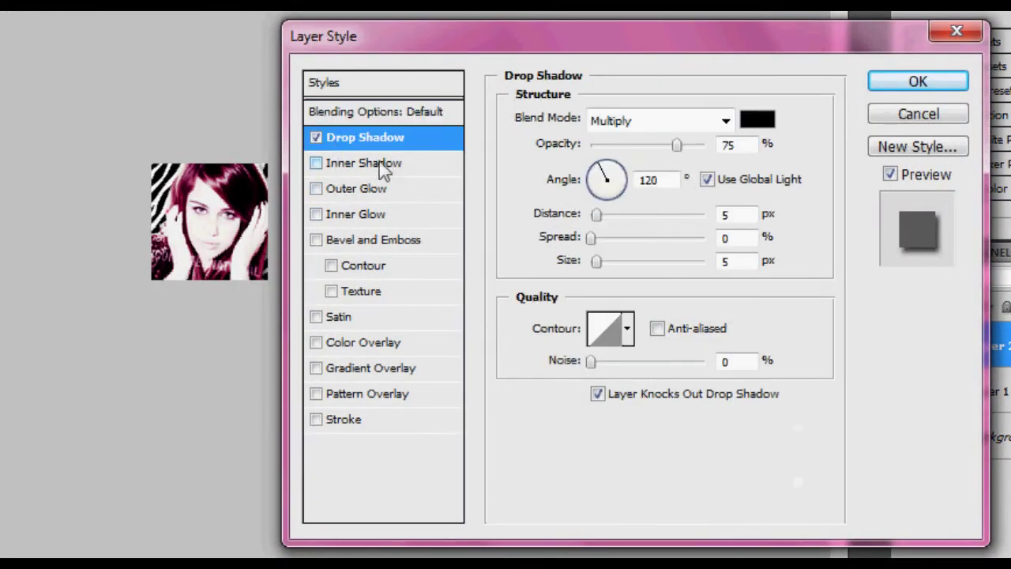
{"action": "left_click_drag", "start_coordinate": [603, 215], "coordinate": [534, 214]}
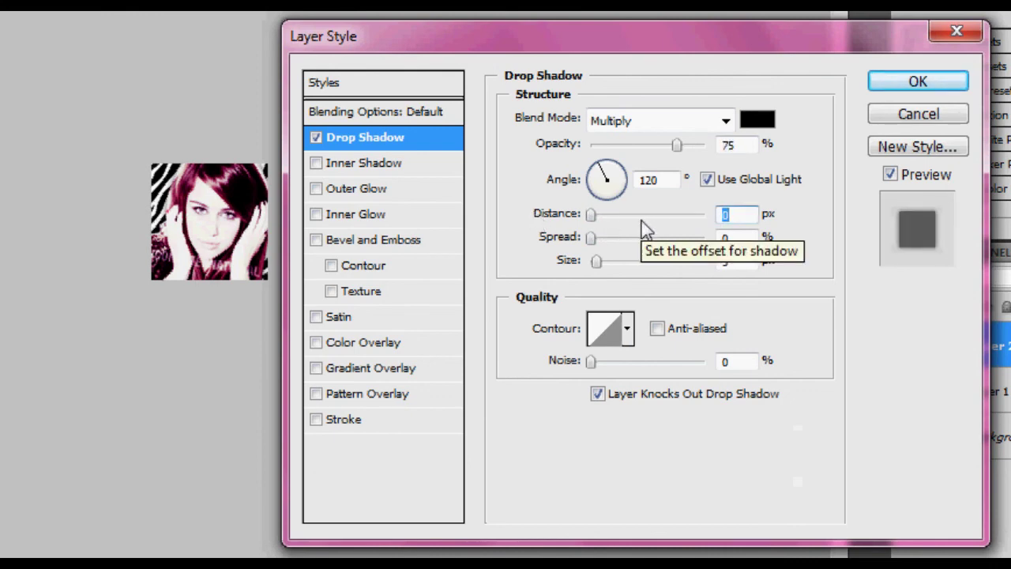
{"action": "key", "text": "Up"}
{"action": "key", "text": "Up"}
{"action": "key", "text": "Up"}
{"action": "key", "text": "Up"}
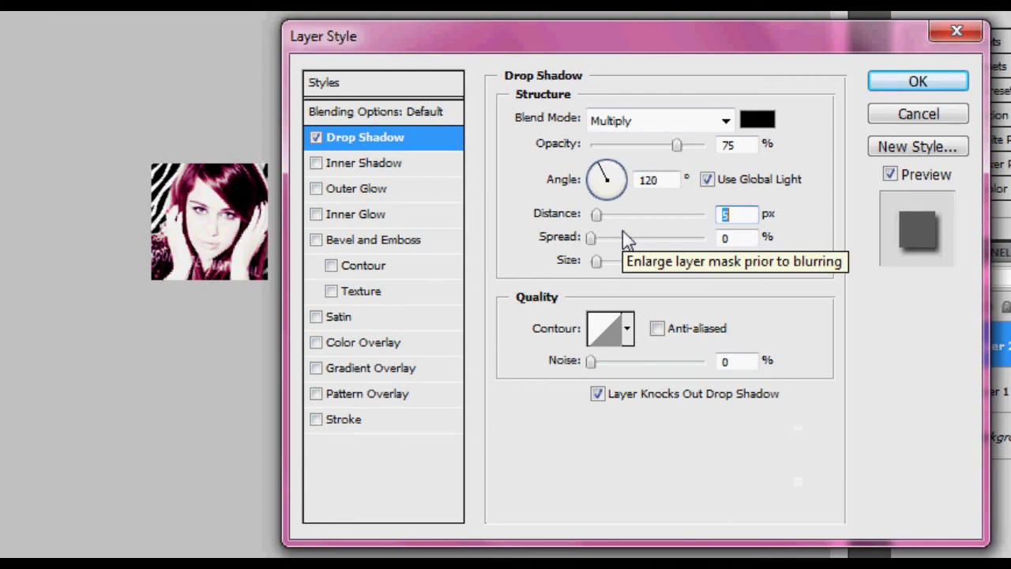
{"action": "left_click", "coordinate": [316, 139]}
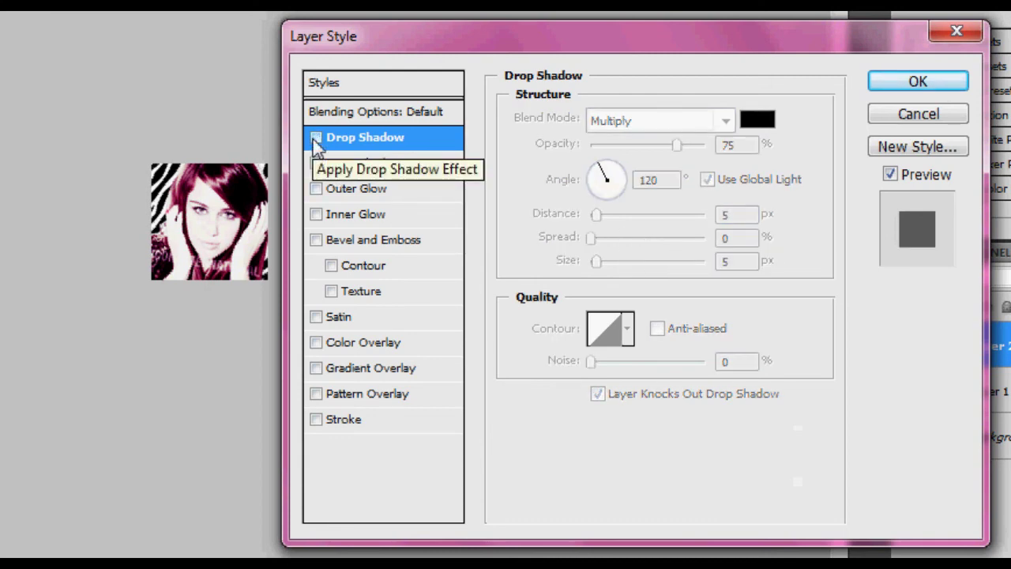
{"action": "left_click", "coordinate": [316, 139]}
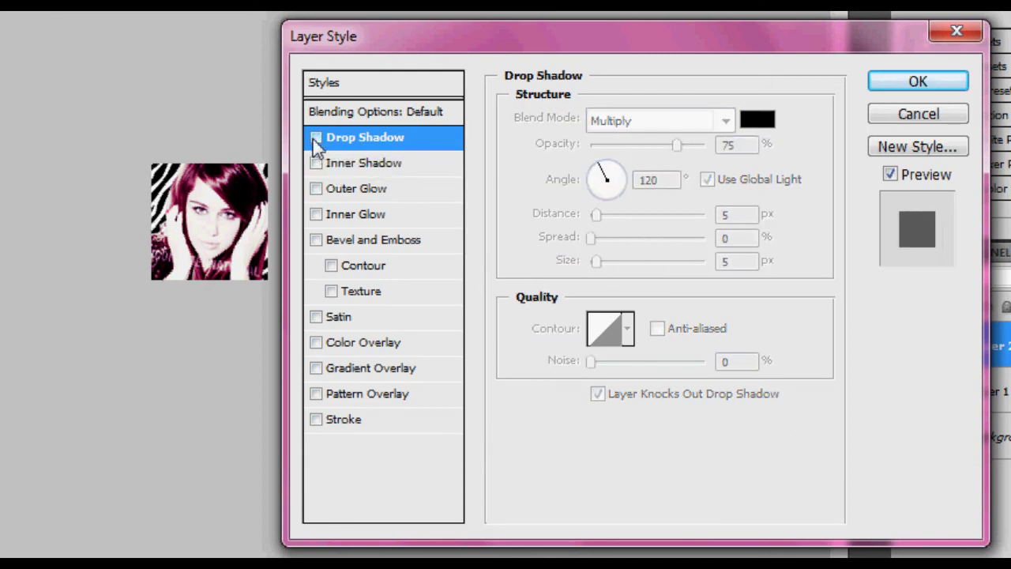
{"action": "left_click", "coordinate": [341, 140]}
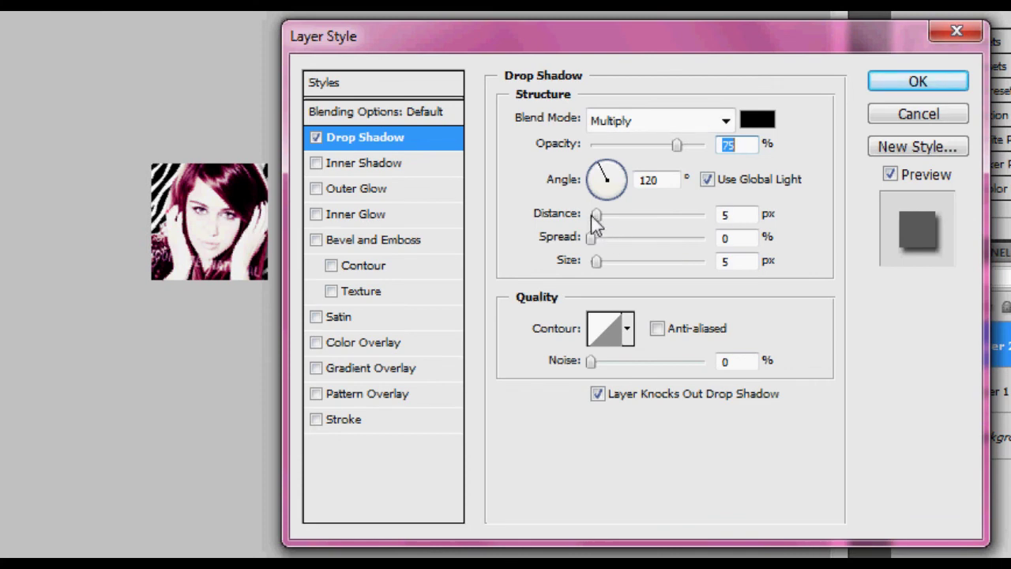
{"action": "left_click_drag", "start_coordinate": [595, 220], "coordinate": [555, 219]}
{"action": "left_click", "coordinate": [315, 139]}
Add a 1 px black outside stroke and apply the layer styles.
{"action": "left_click", "coordinate": [318, 423]}
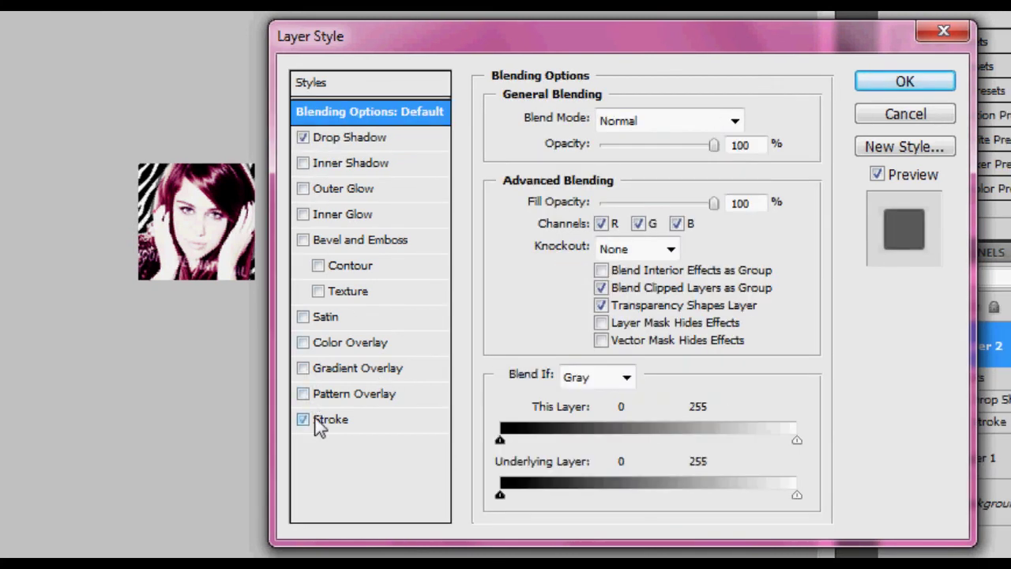
{"action": "left_click", "coordinate": [361, 421]}
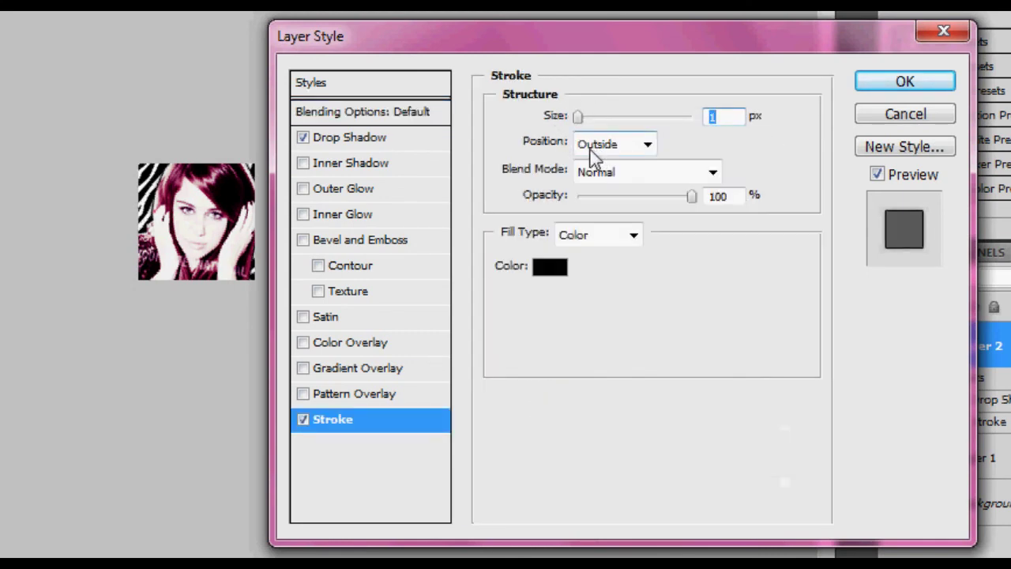
{"action": "left_click", "coordinate": [917, 82]}
{"action": "left_click", "coordinate": [99, 13]}
{"action": "mouse_move", "coordinate": [271, 17]}
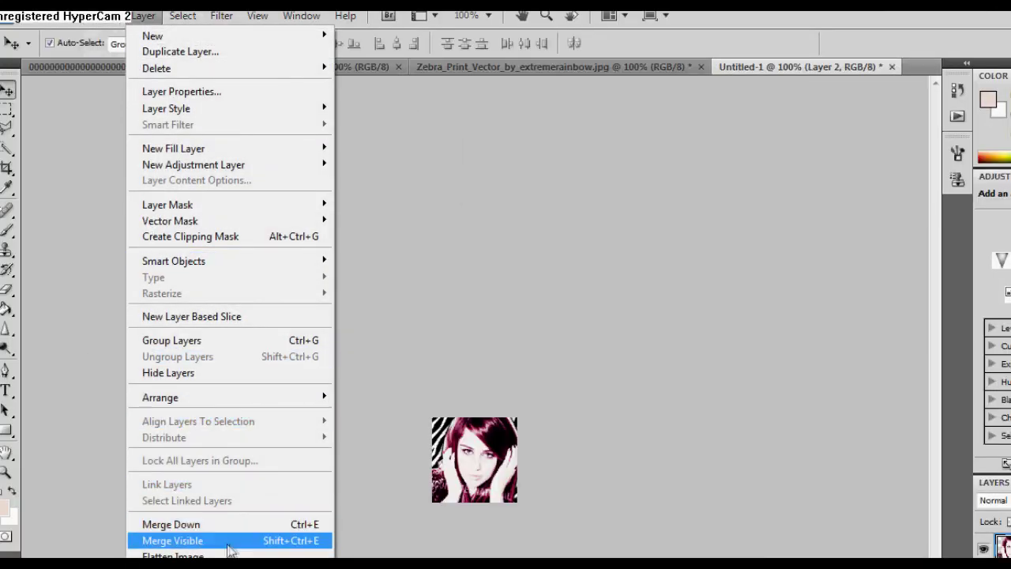
{"action": "mouse_move", "coordinate": [286, 246]}
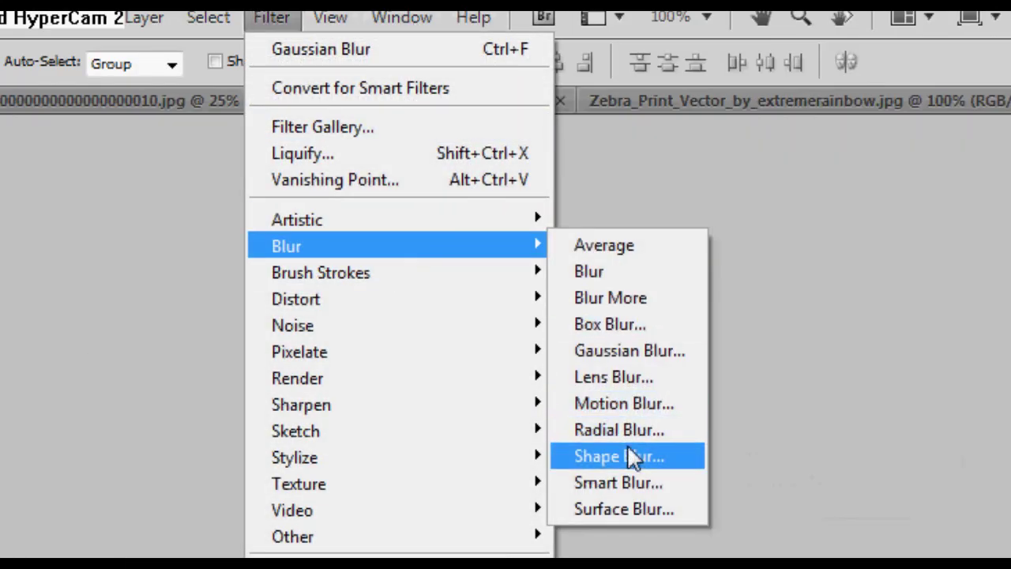
Apply a Motion Blur with angle 46° and distance 2 pixels to the portrait.
{"action": "left_click", "coordinate": [637, 405]}
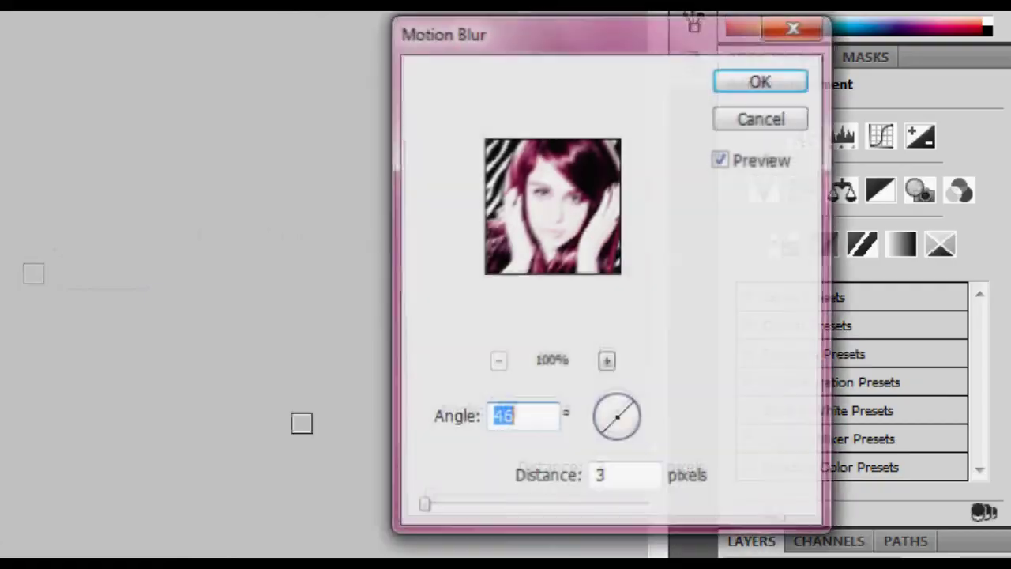
{"action": "left_click_drag", "start_coordinate": [423, 506], "coordinate": [374, 510]}
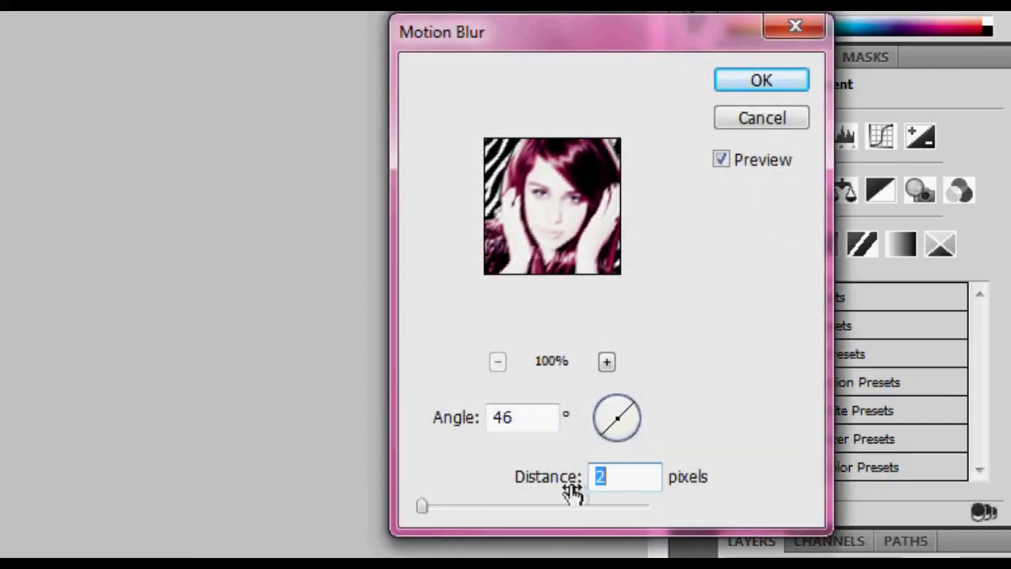
{"action": "key", "text": "Up"}
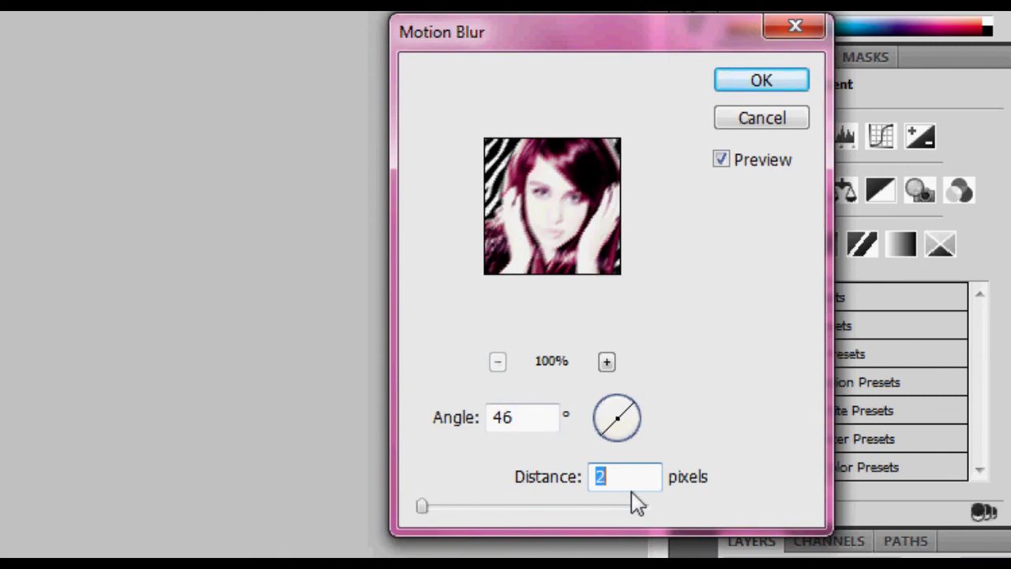
{"action": "key", "text": "Down"}
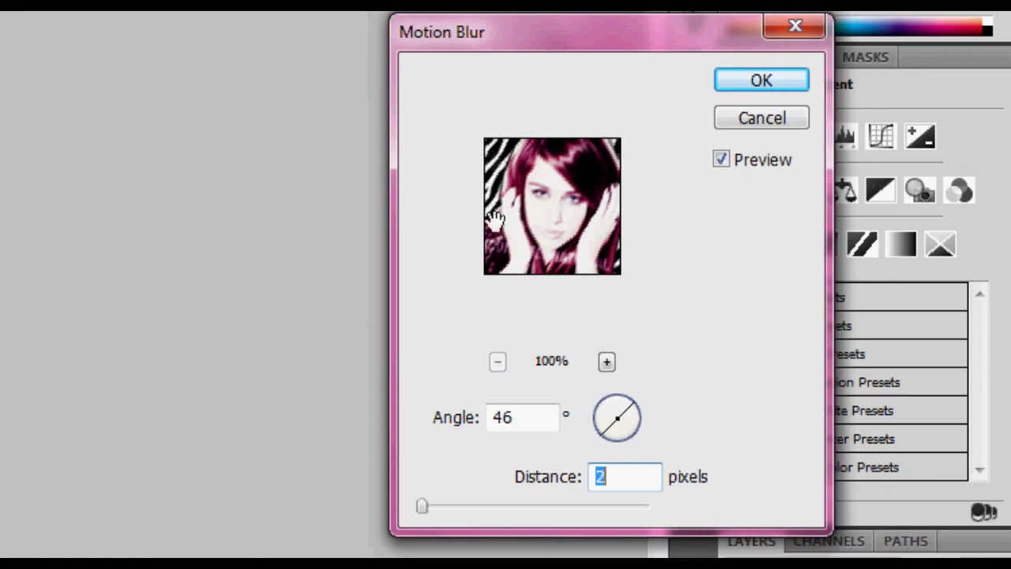
{"action": "left_click", "coordinate": [781, 82]}
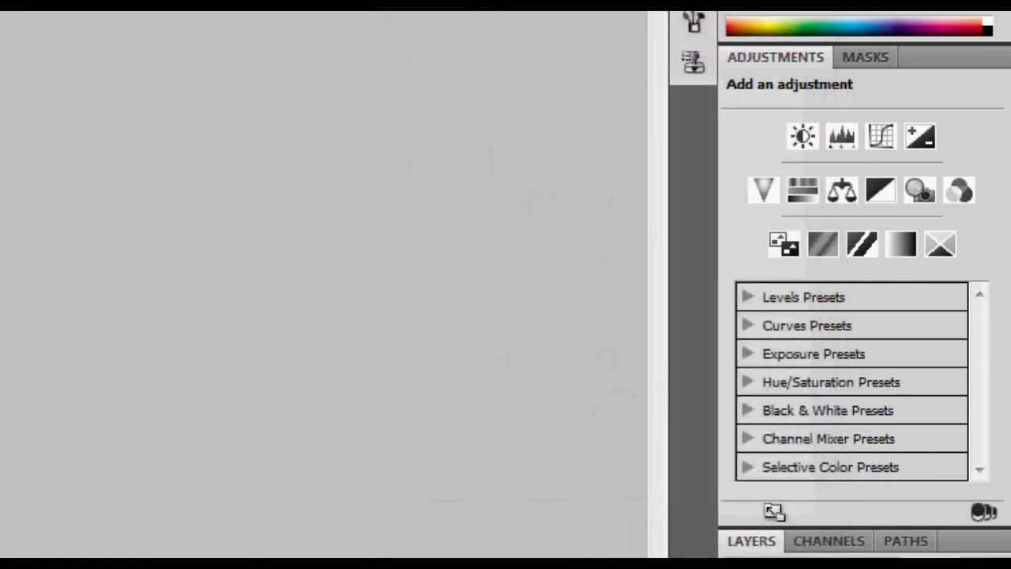